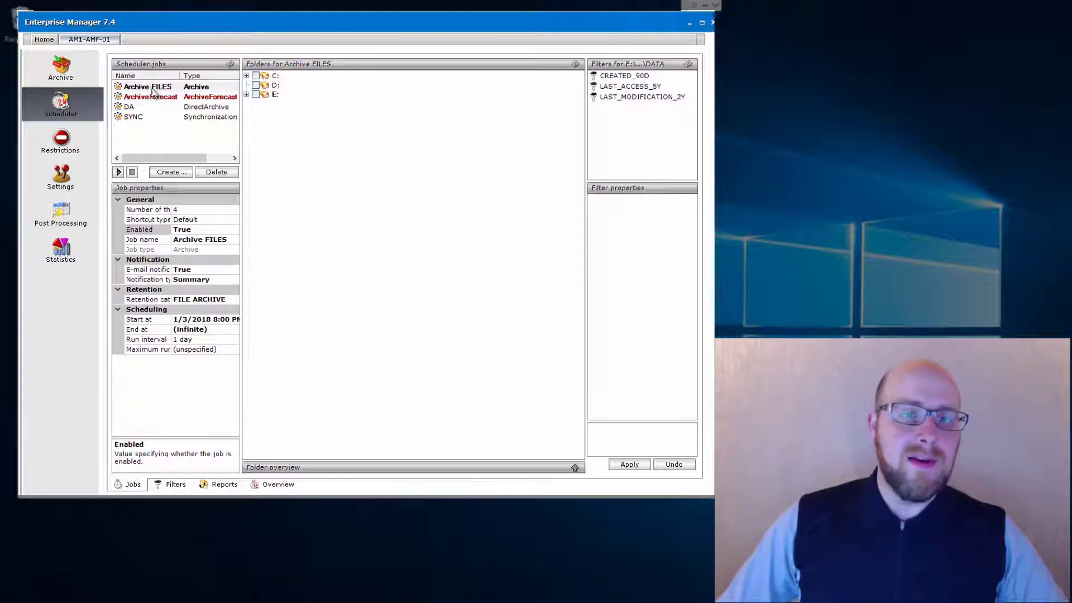
Step: View the folders and properties of the DA and SYNC scheduler jobs
click(155, 107)
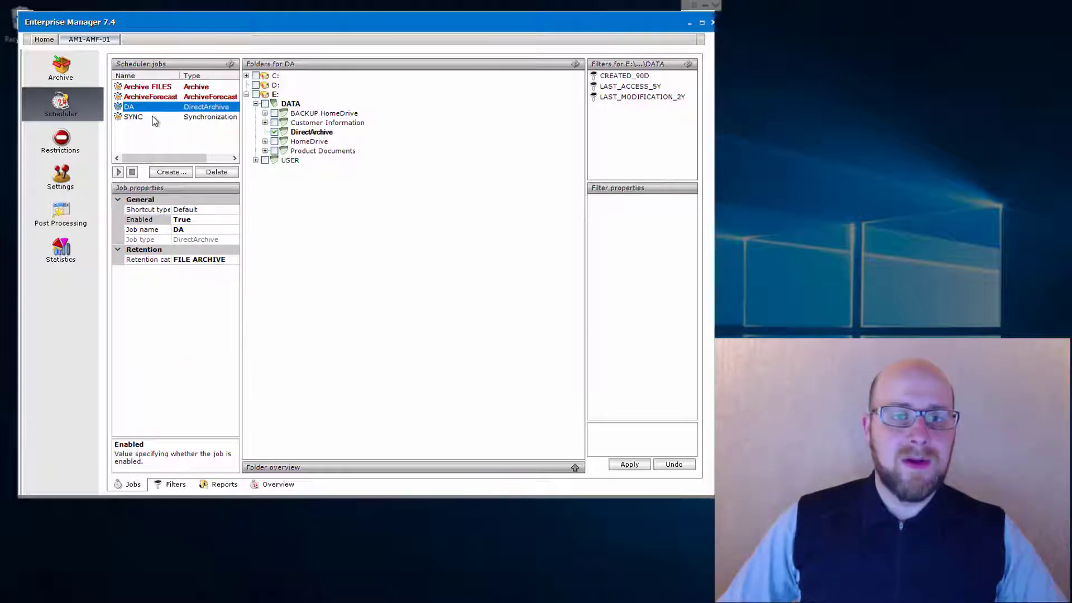
click(155, 119)
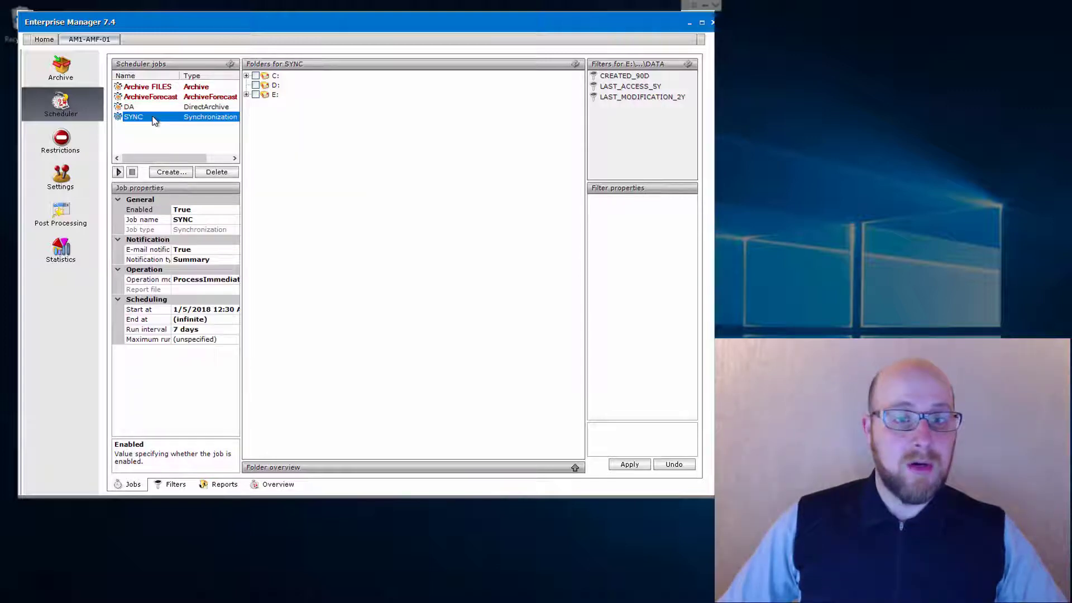
click(178, 171)
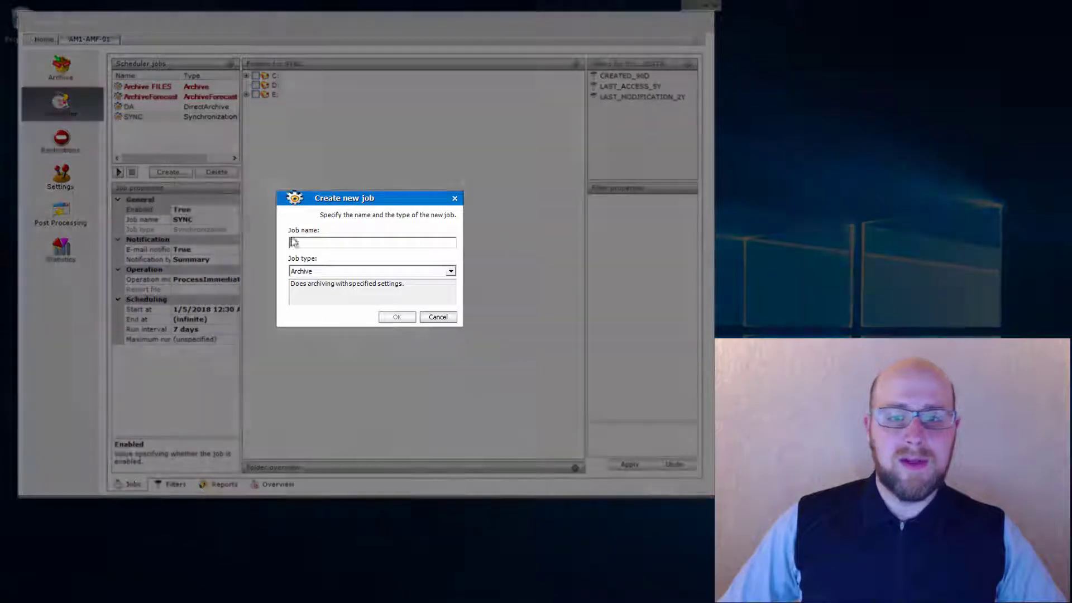
text(Exam)
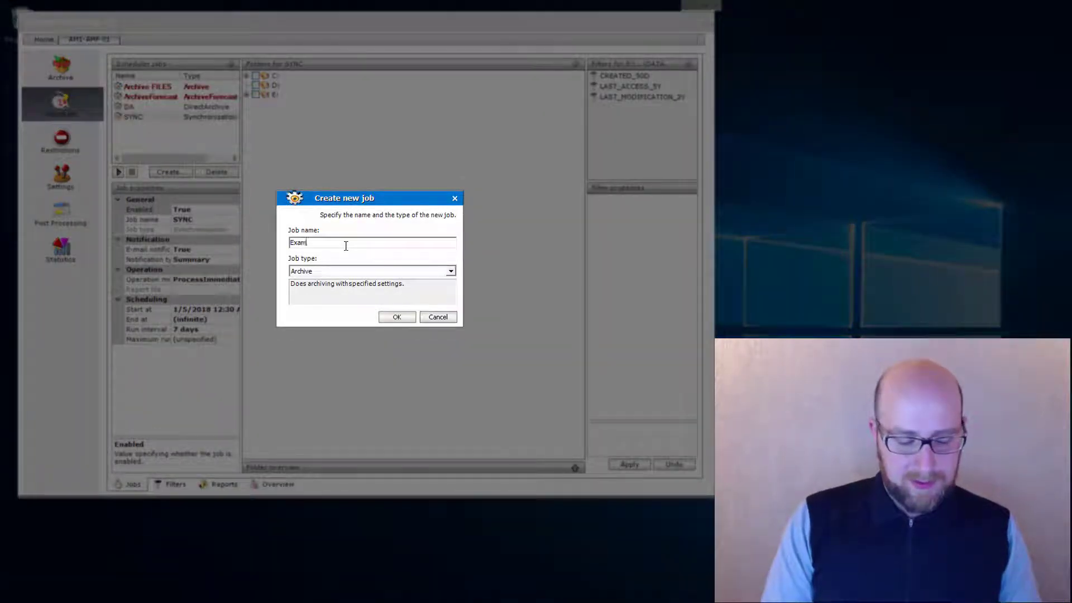
text(ple Job)
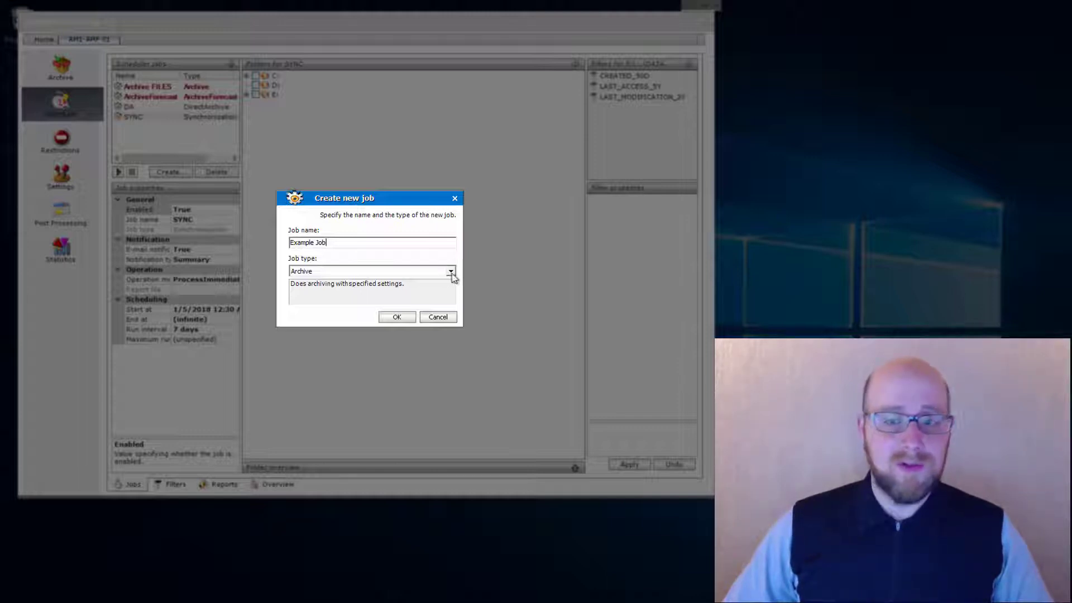
click(451, 273)
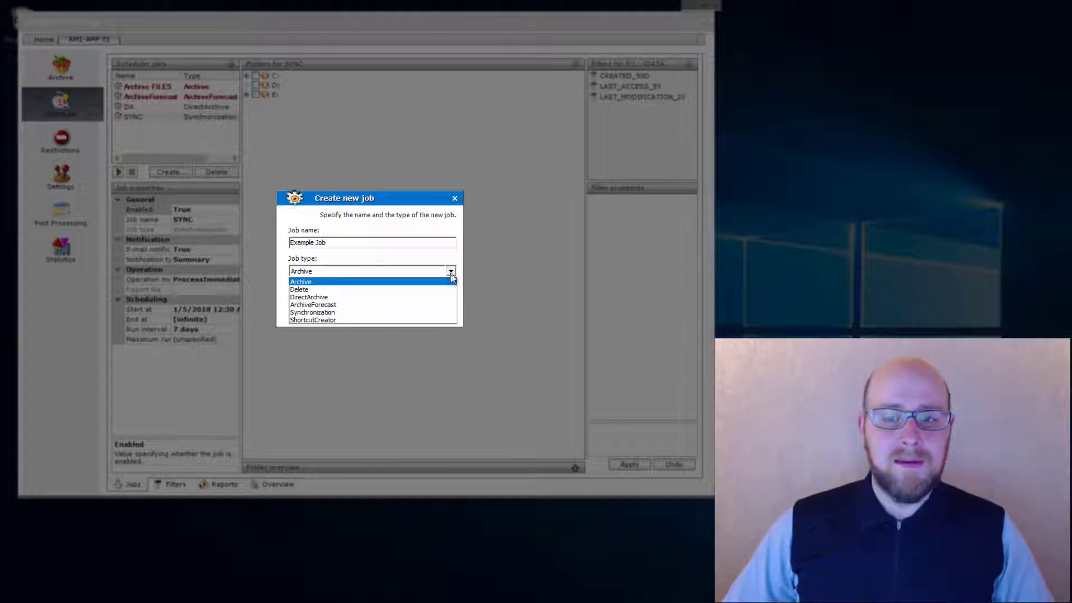
click(423, 289)
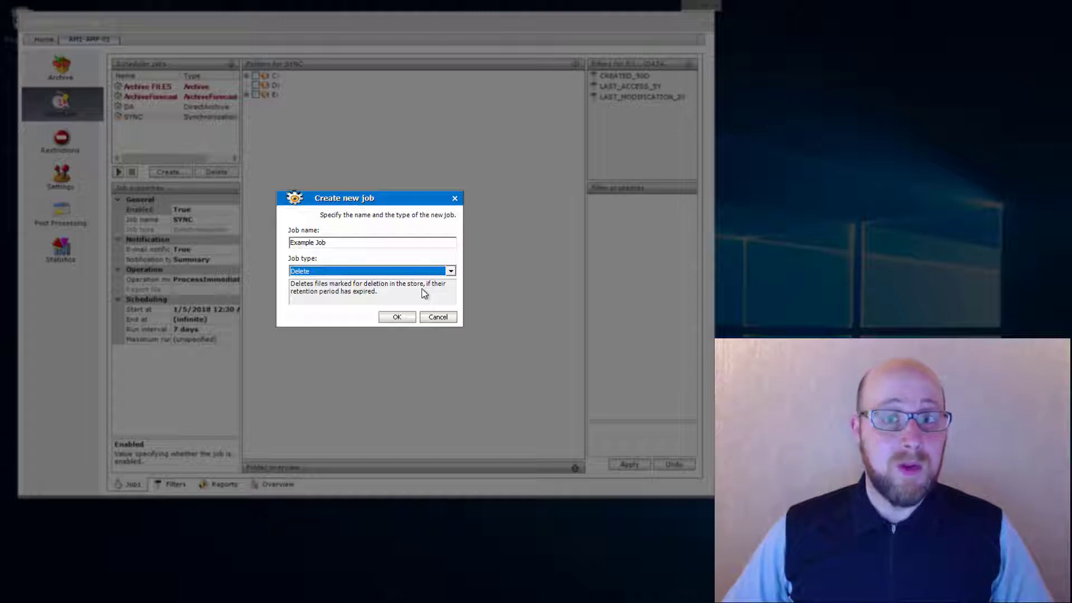
click(450, 271)
click(345, 297)
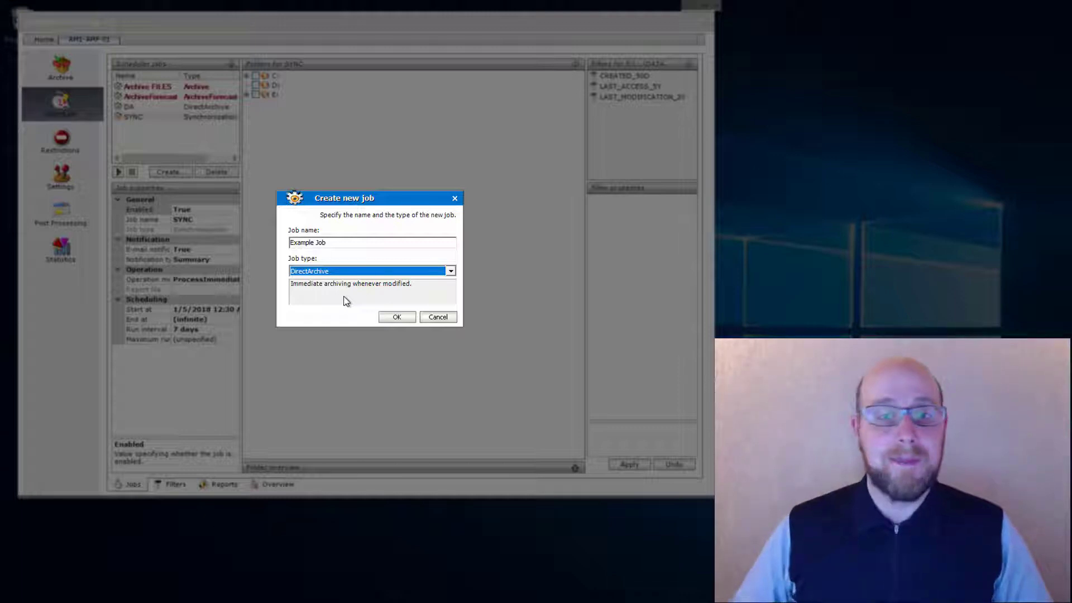
click(450, 274)
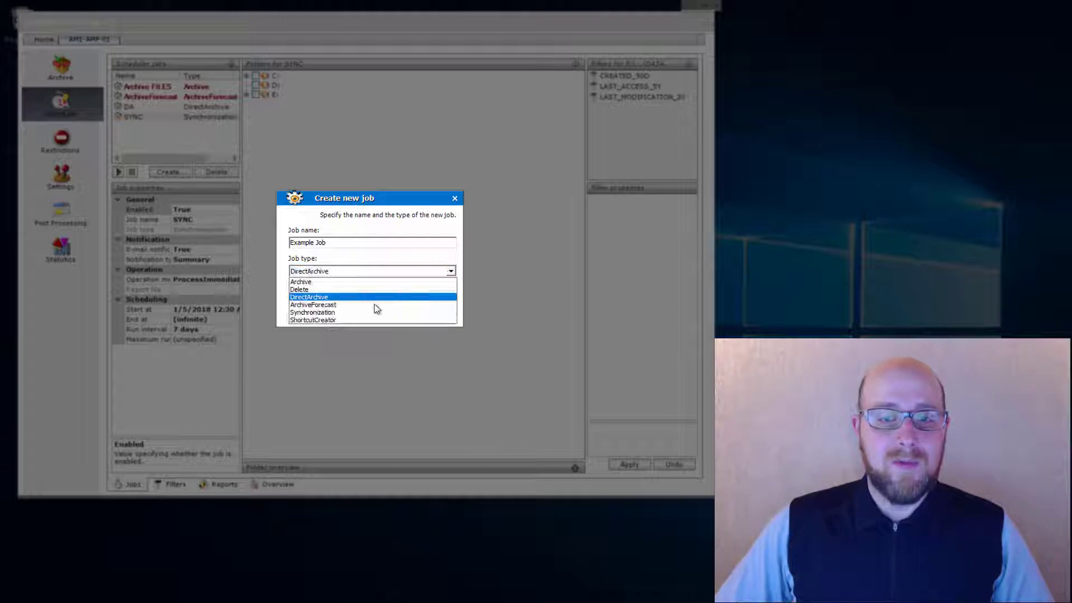
click(371, 305)
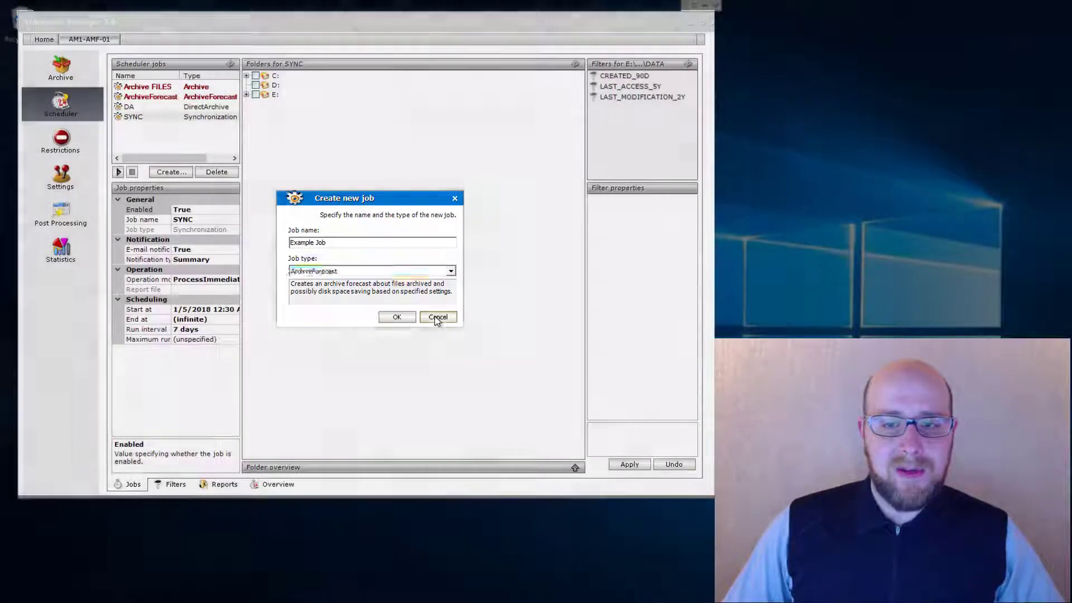
click(438, 317)
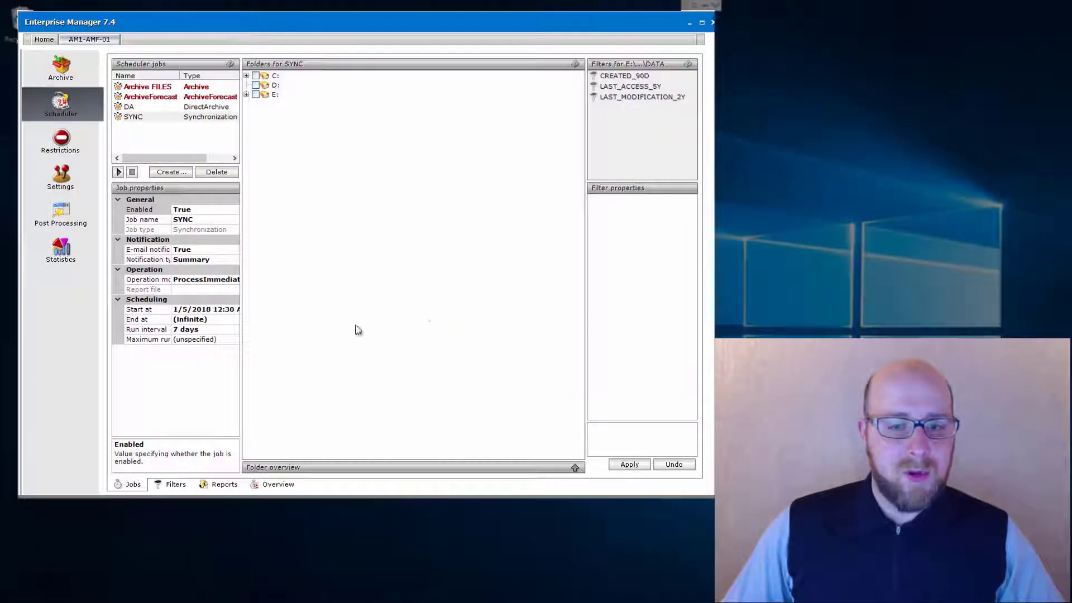
Step: Examine the ArchiveForecast report from 1/15/2018 11:52:29 PM, including its failed items, succeeded items and job overview
click(218, 486)
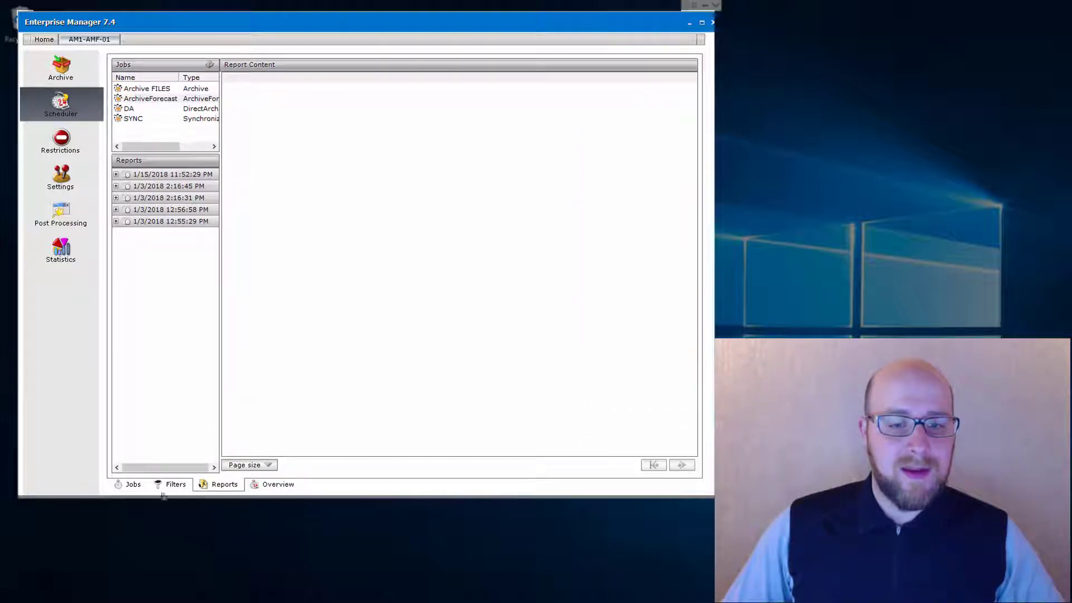
click(144, 99)
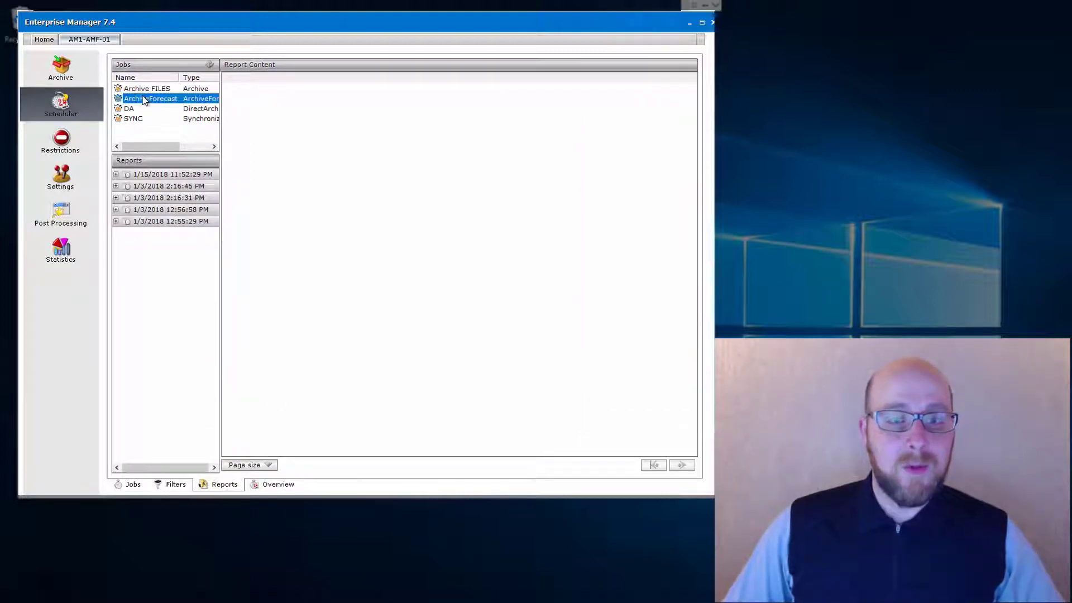
click(115, 174)
click(153, 197)
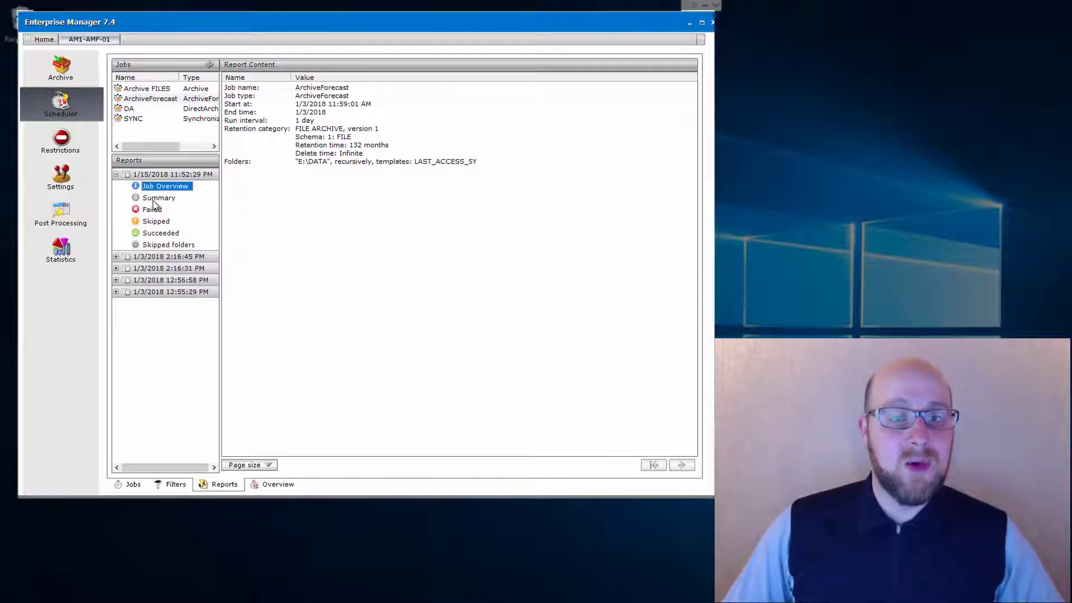
click(153, 210)
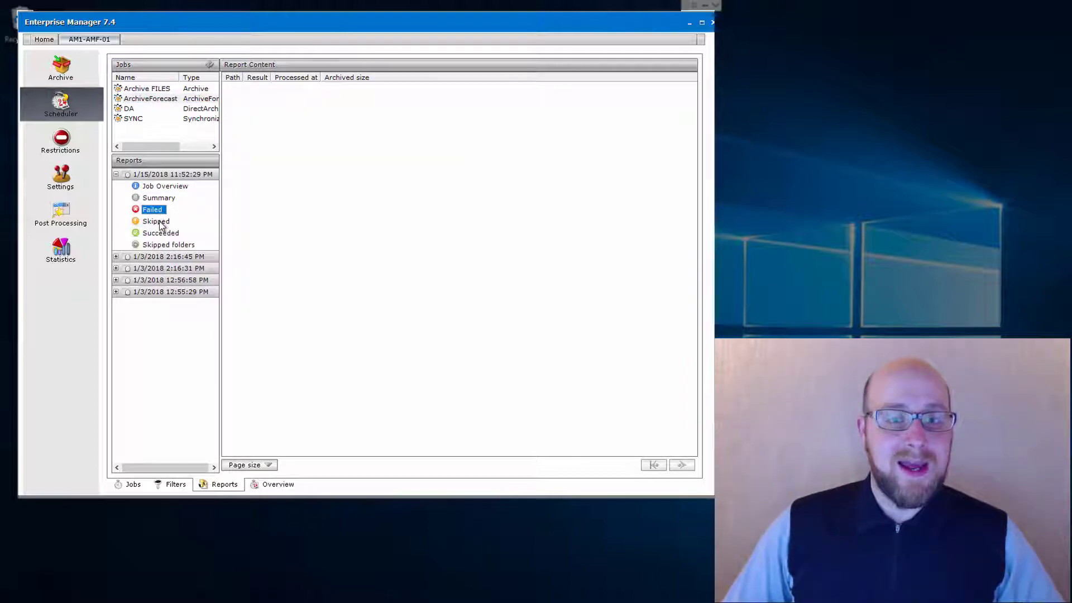
click(160, 233)
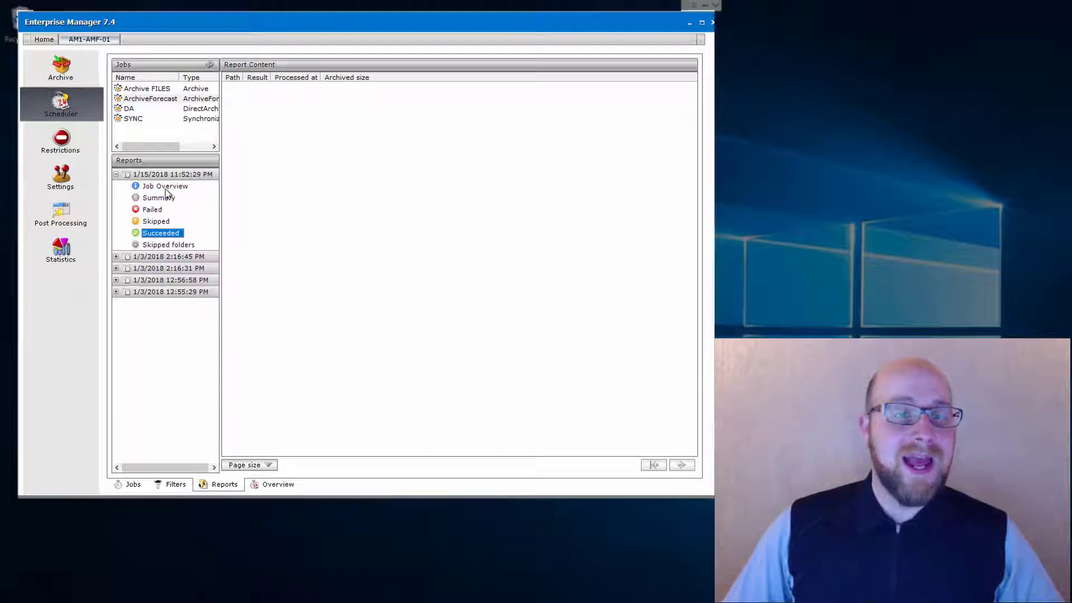
click(165, 187)
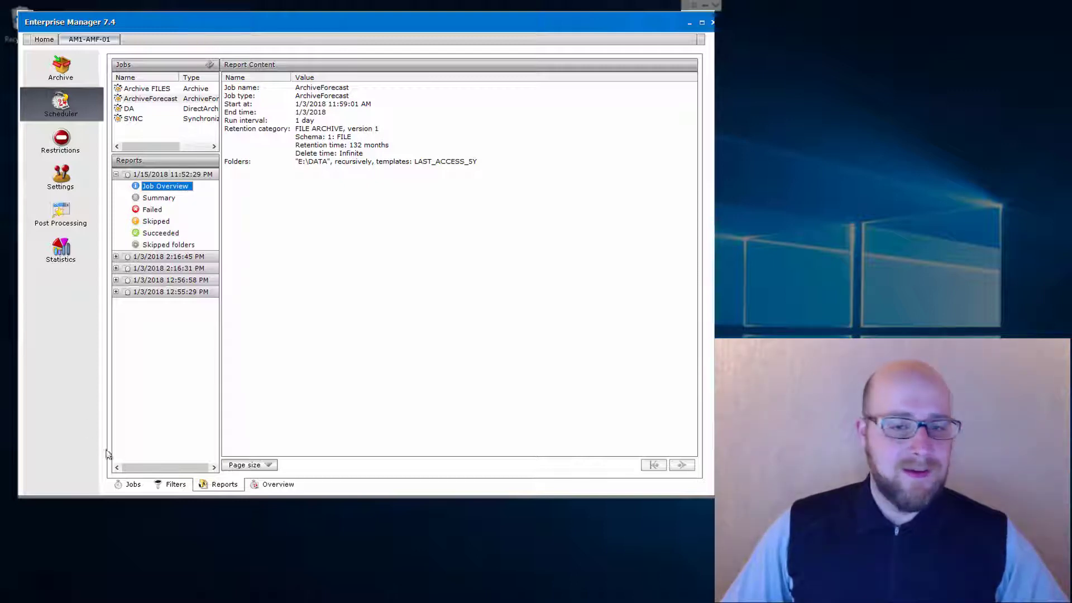
Step: Start a new scheduler job and name it Example Job
click(129, 485)
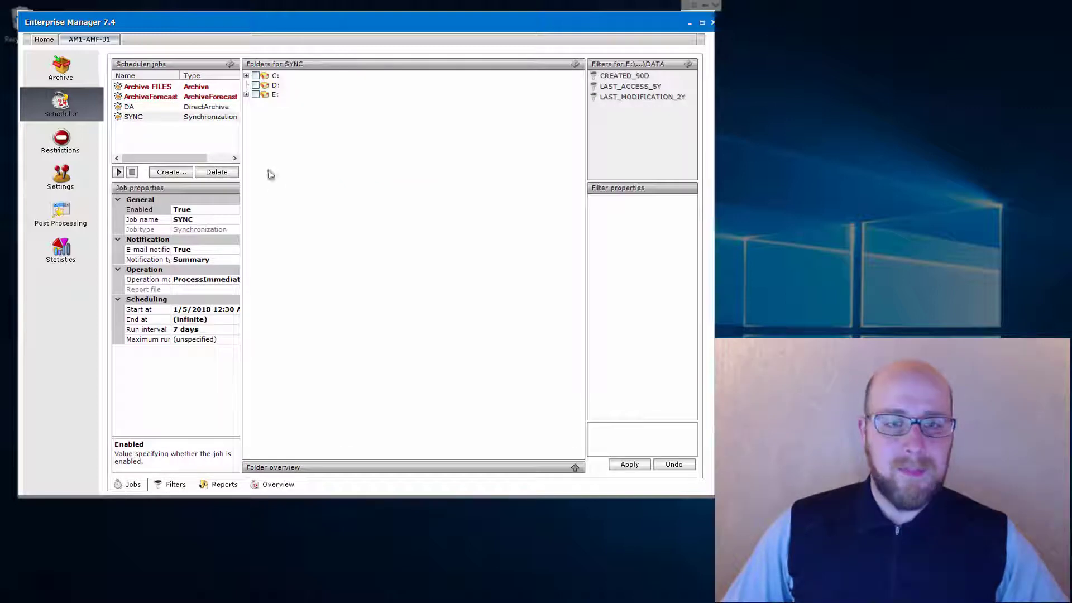
click(171, 172)
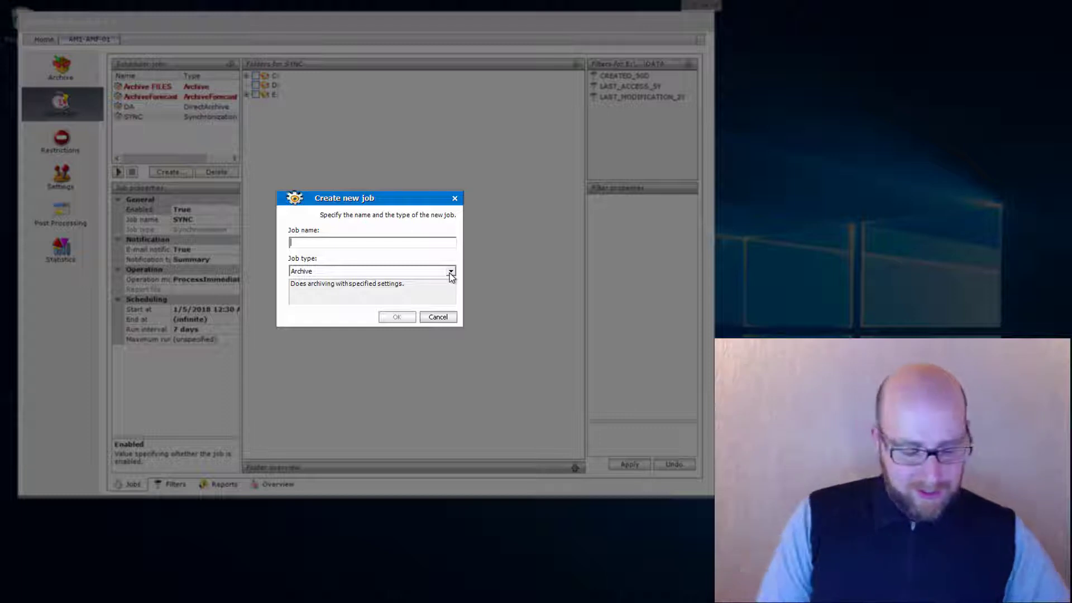
text(Exam)
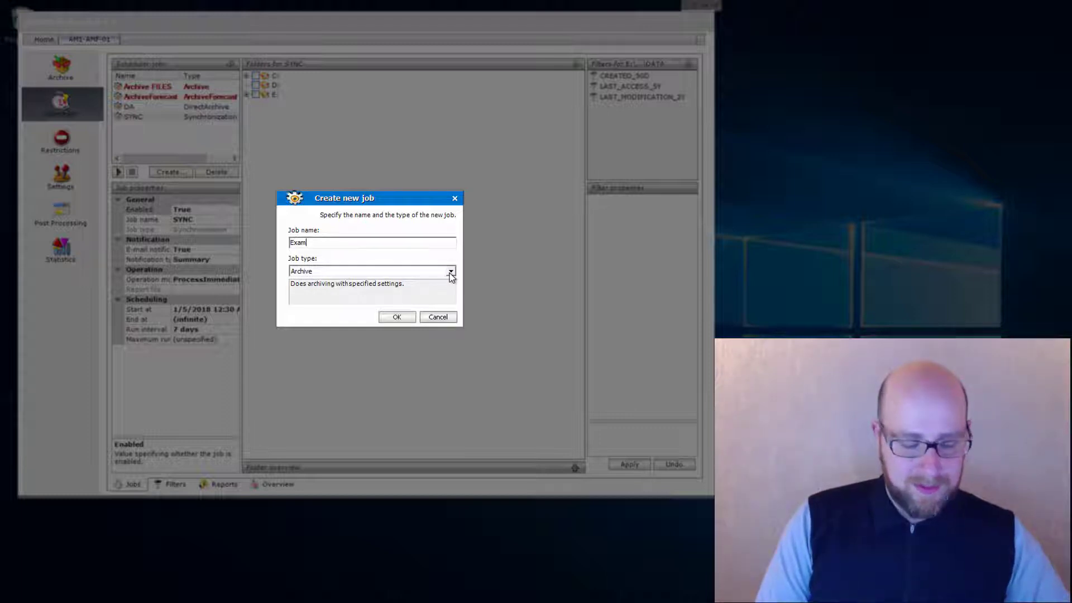
text(ple Job)
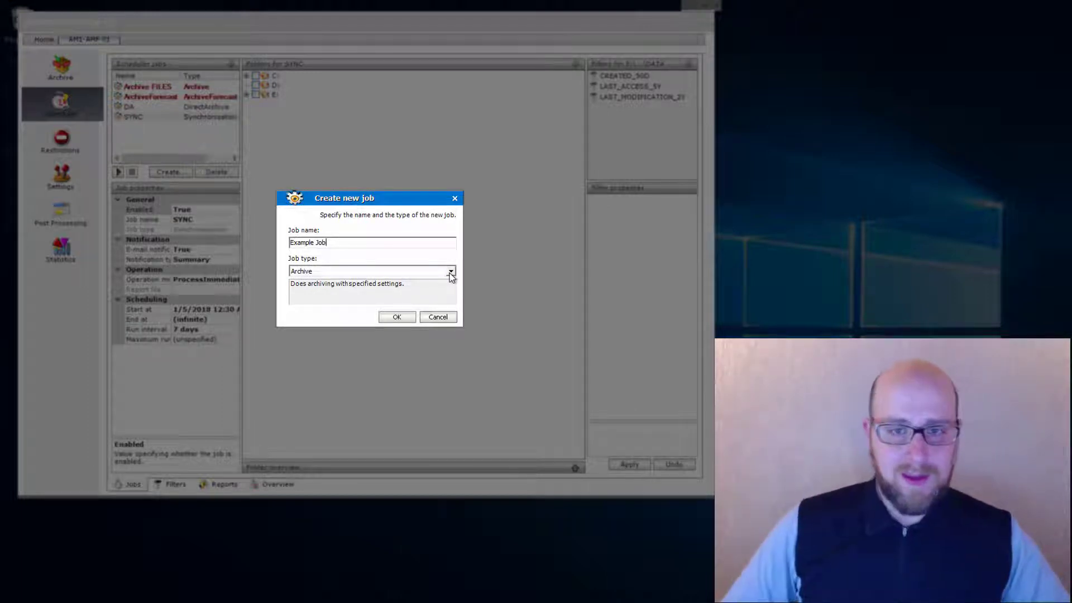
Step: Preview the descriptions of the Synchronization and ShortcutCreator job types for the new job
click(451, 271)
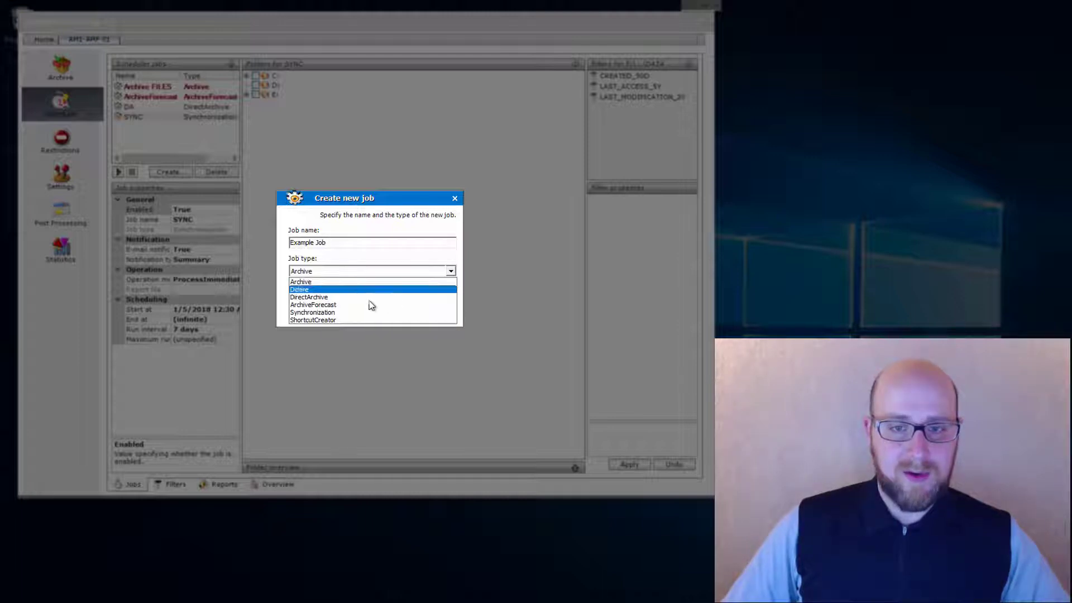
click(337, 315)
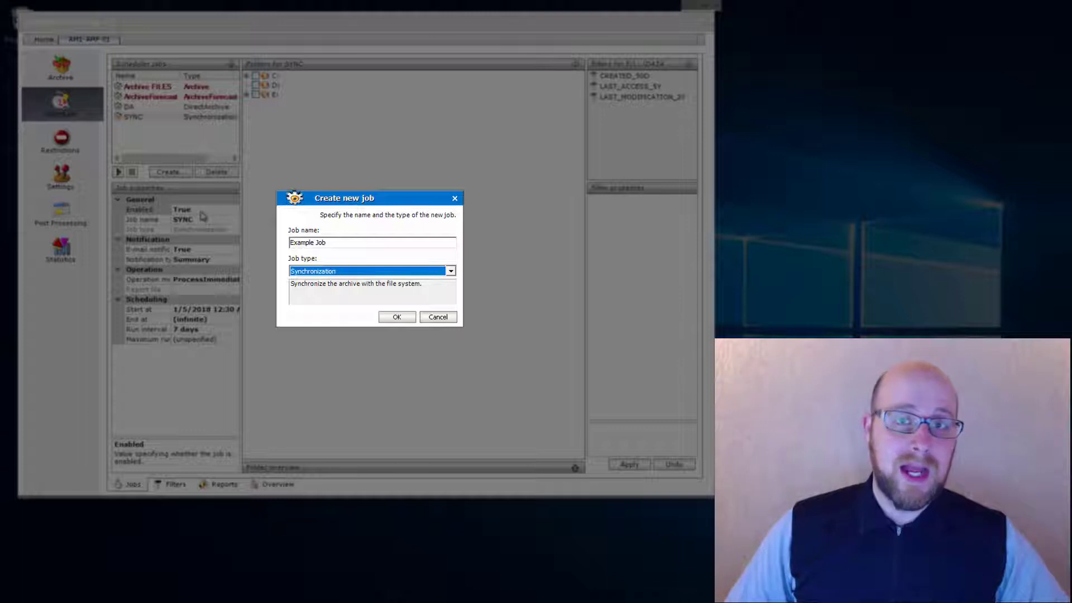
click(325, 274)
click(330, 321)
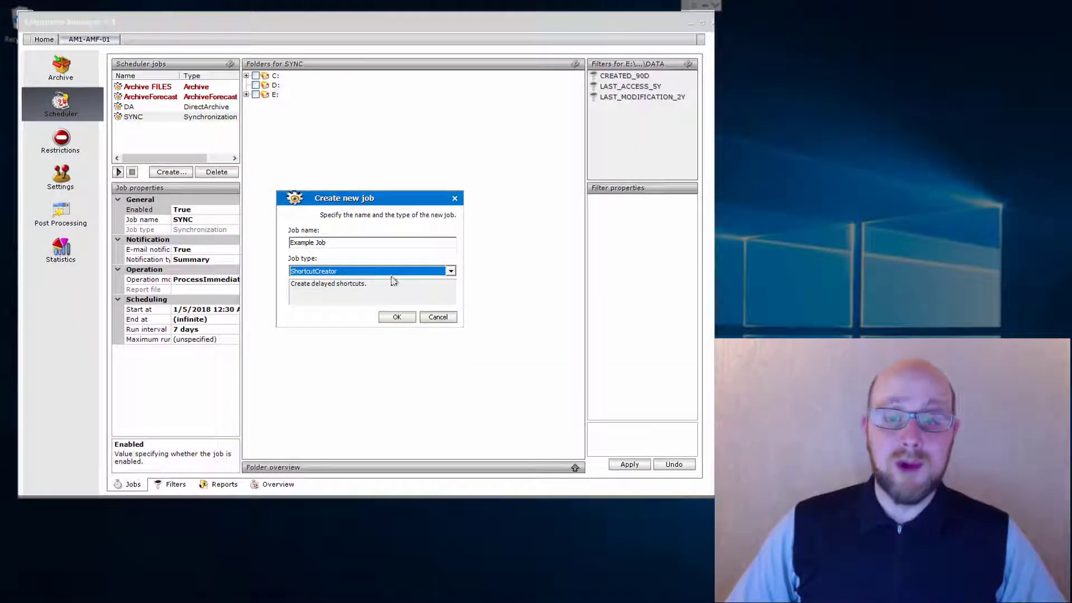
Step: Set the new job's type to Archive and create the job
click(450, 271)
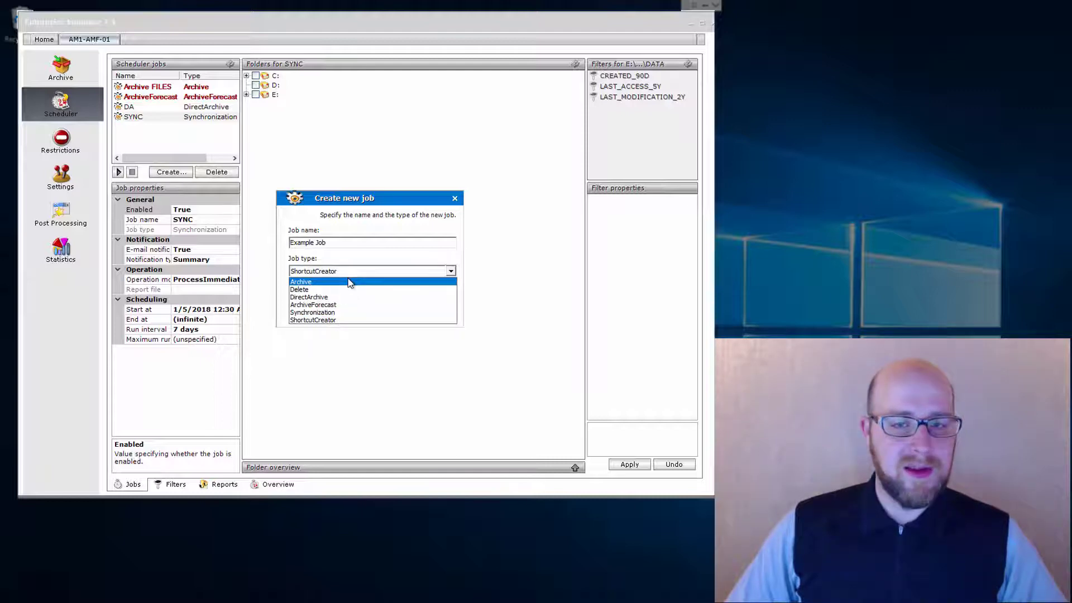
click(349, 282)
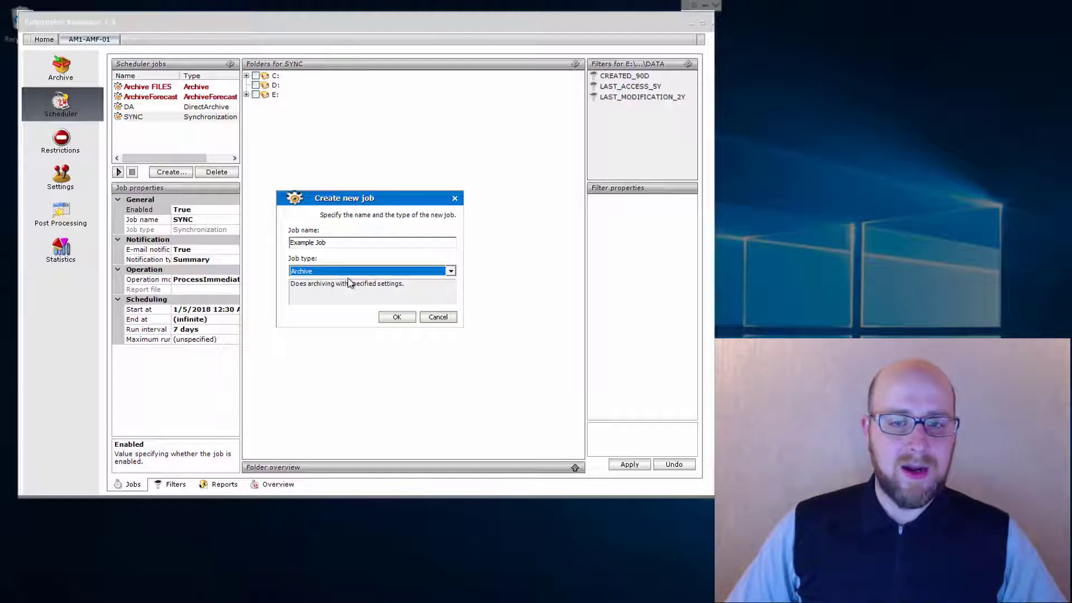
click(397, 316)
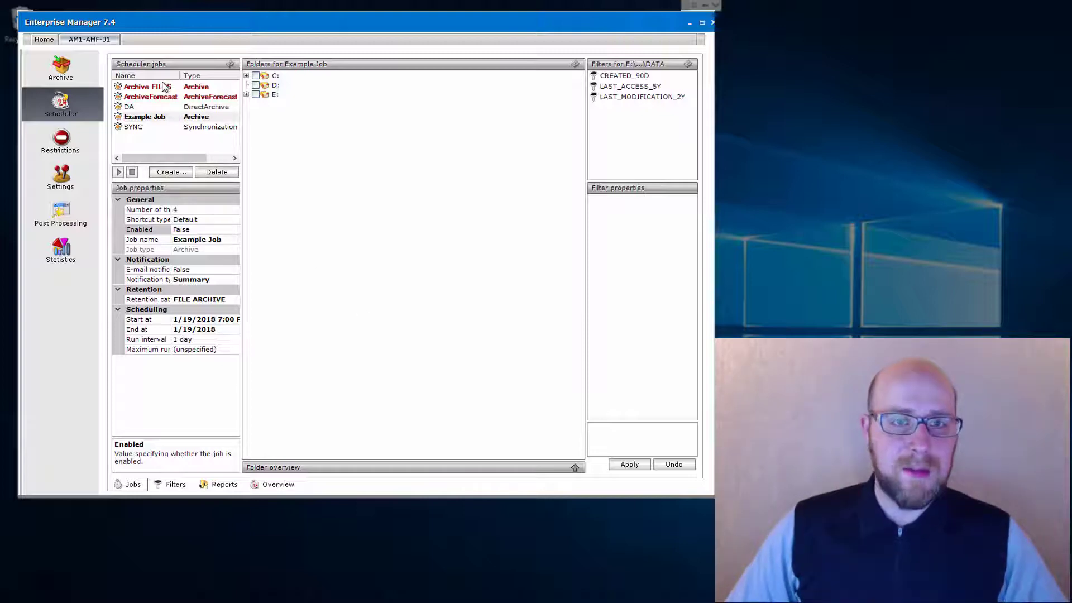
Step: Select Example Job and review the shortcut types available for it
click(159, 119)
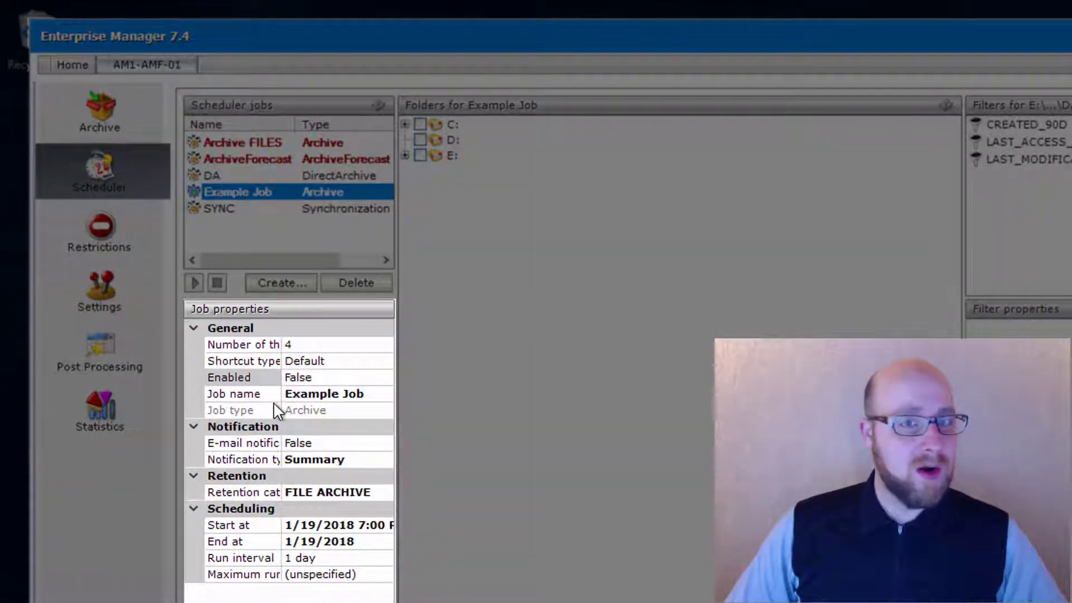
click(312, 362)
click(384, 362)
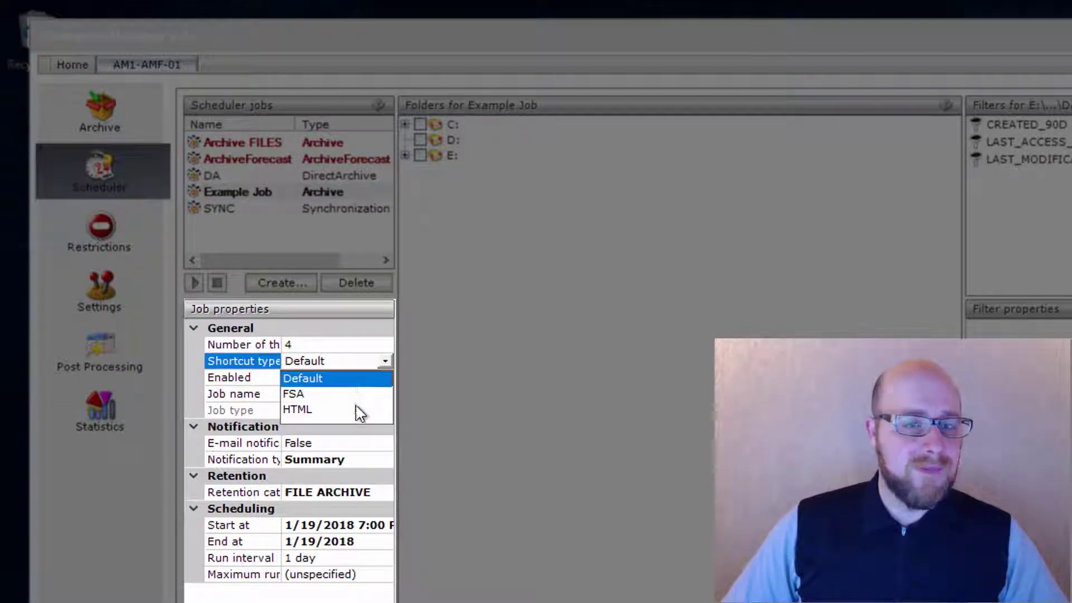
click(386, 361)
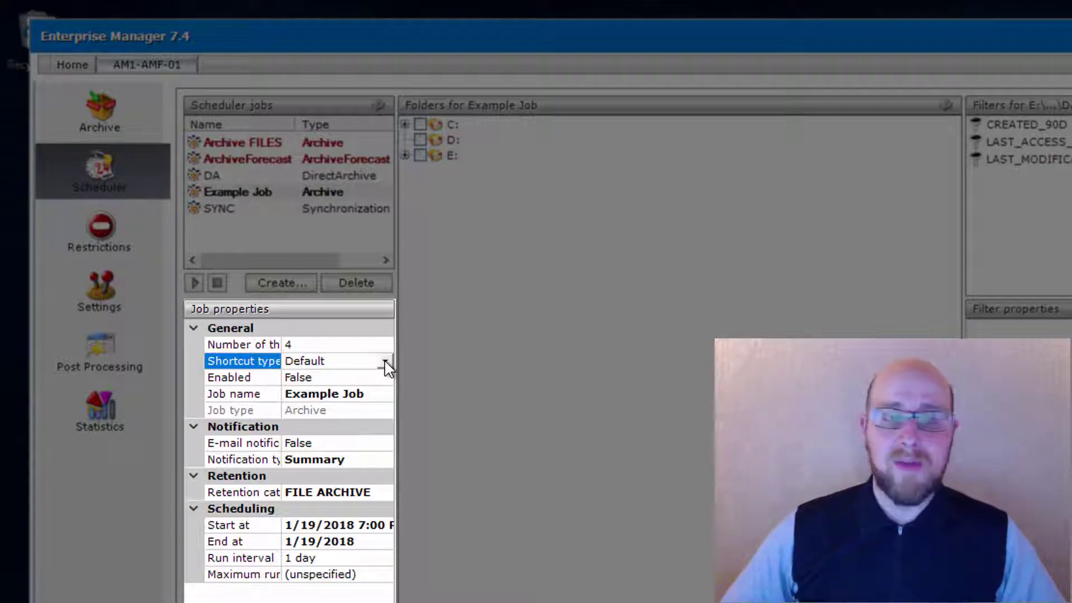
Step: Enable Example Job by setting its Enabled property to True
click(310, 379)
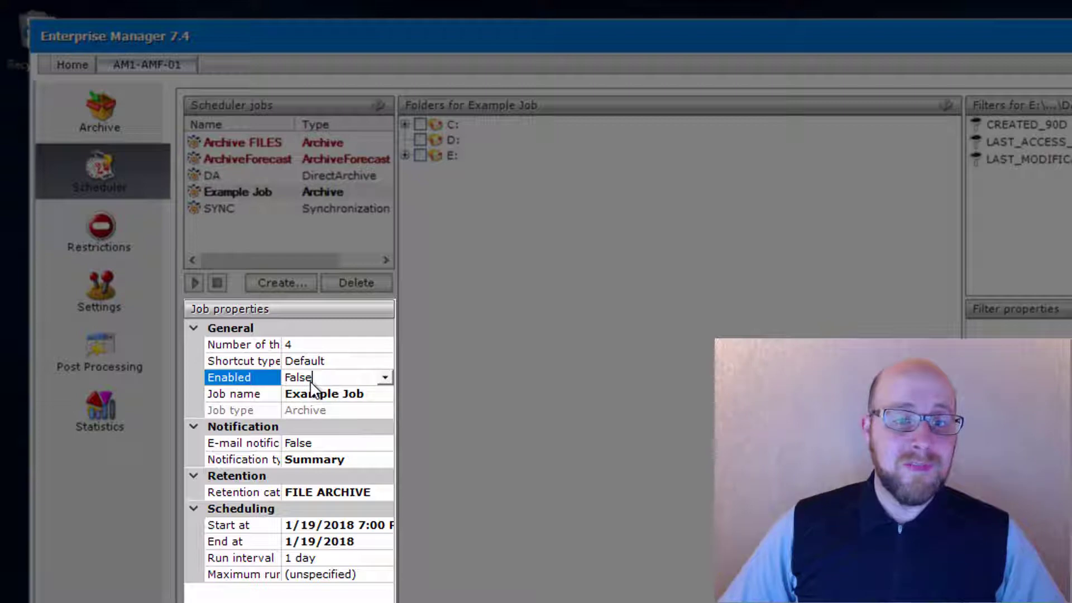
click(385, 378)
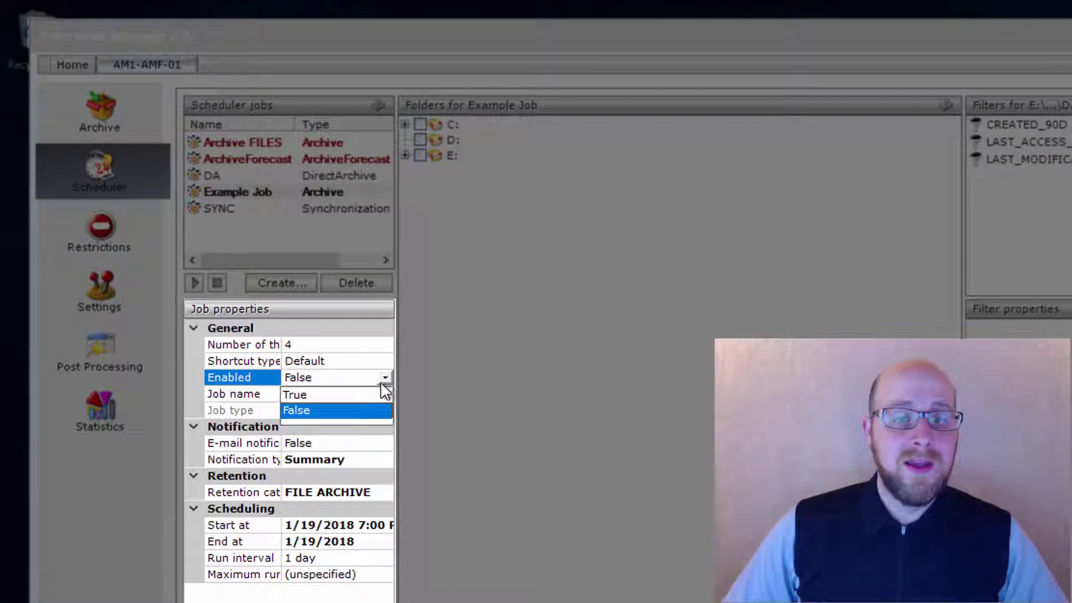
click(339, 395)
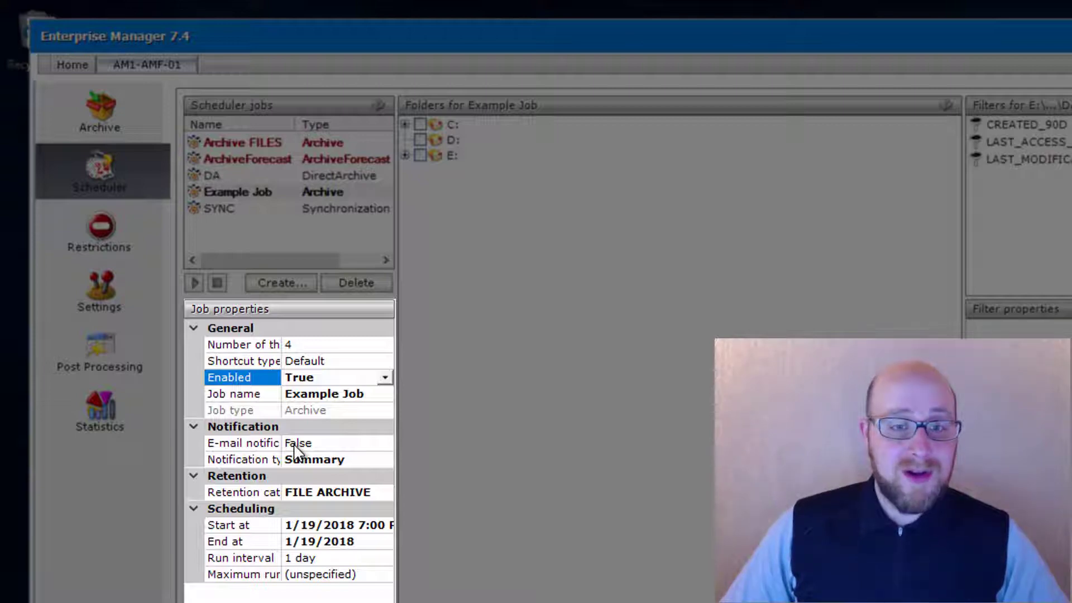
Step: Review the notification type options available for Example Job
click(323, 458)
click(384, 459)
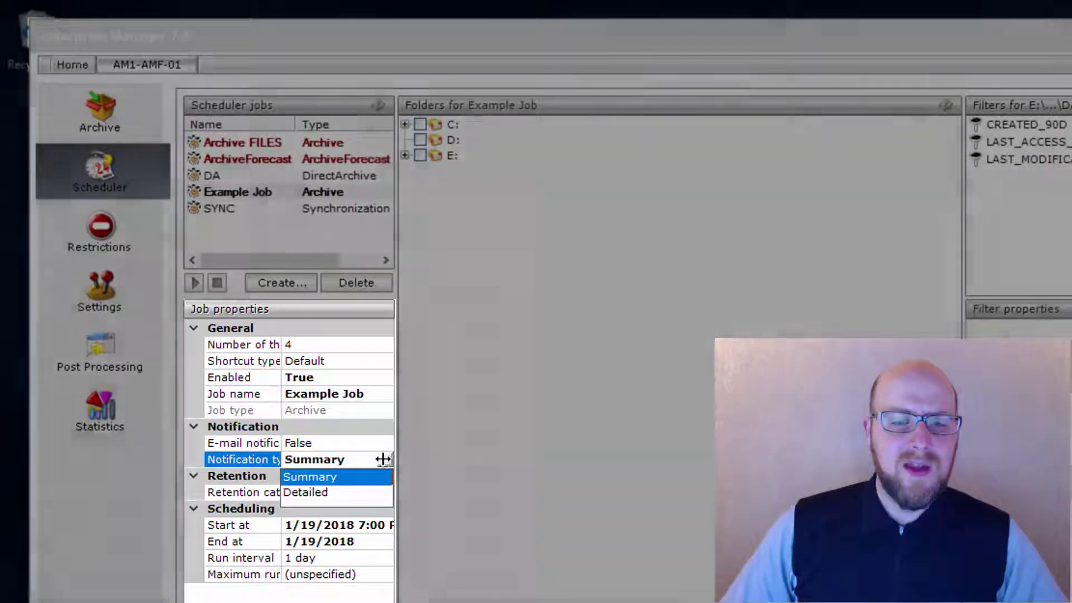
click(384, 459)
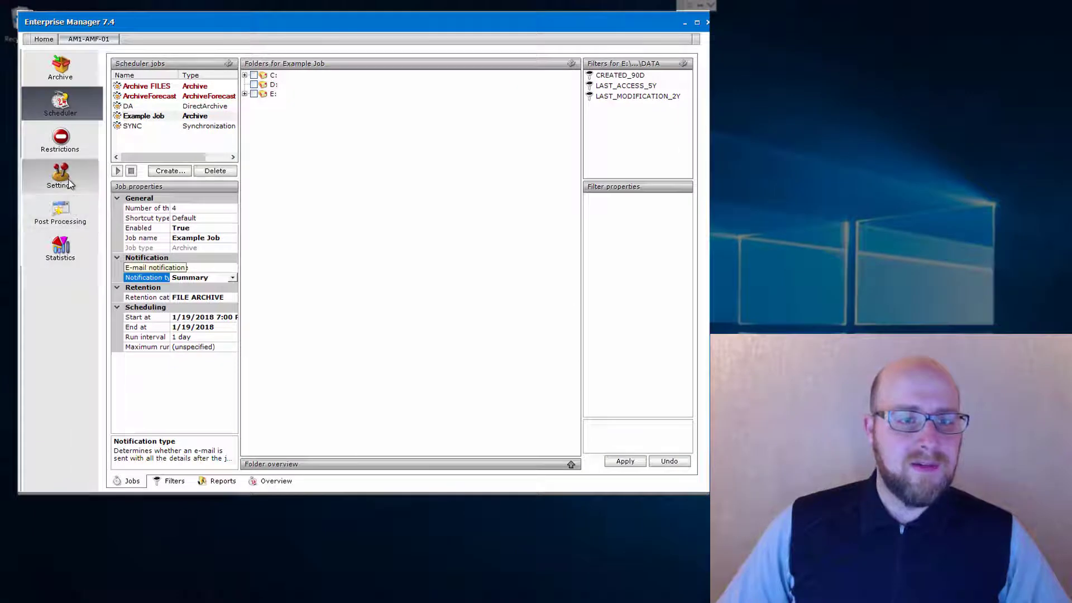
Step: Review the e-mail notification settings, including the SMTP fields, and return to the scheduler jobs
click(69, 184)
click(188, 480)
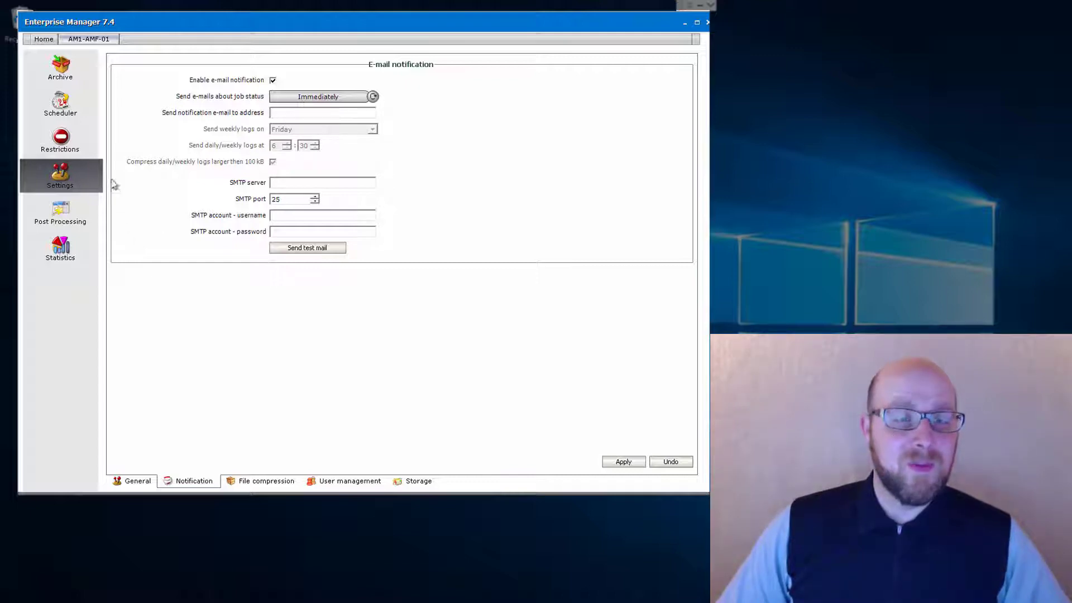
click(59, 112)
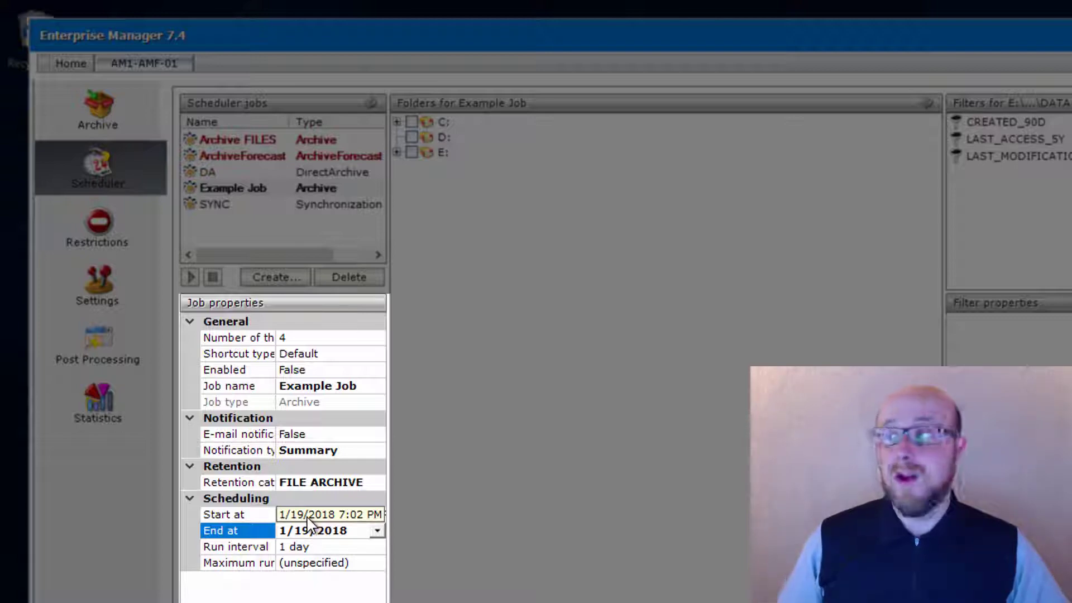
Step: Try a maximum run time of 4 hours for Example Job and clear the value again
click(329, 535)
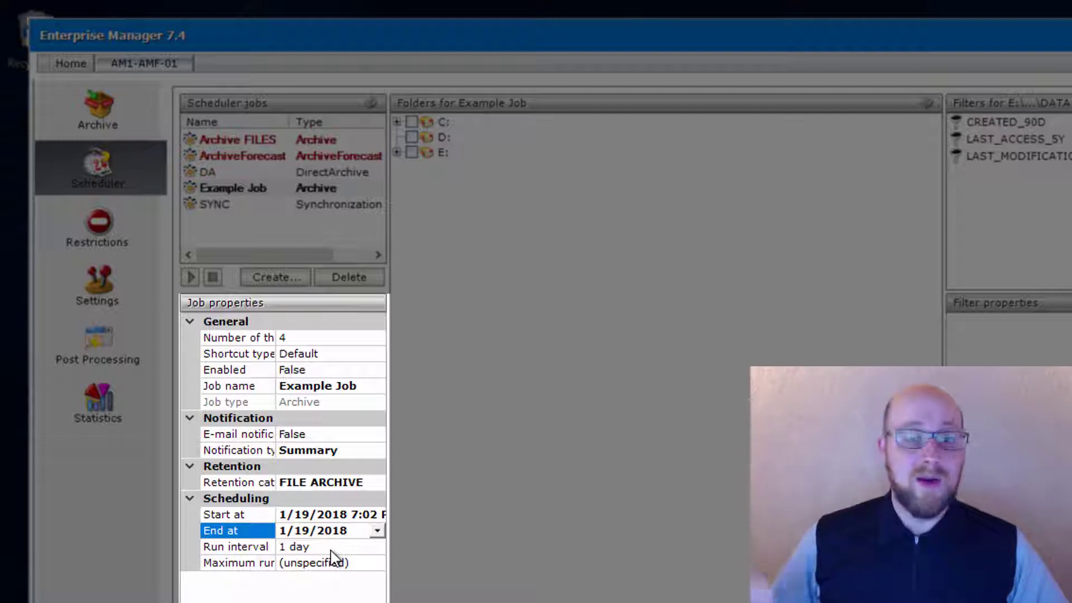
click(298, 563)
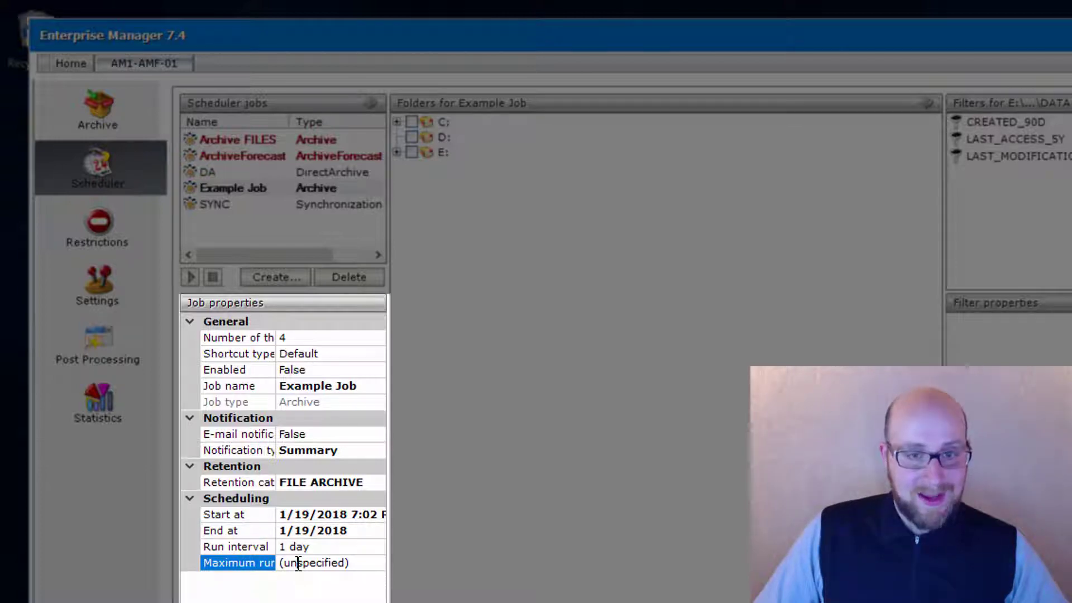
click(298, 563)
text(4)
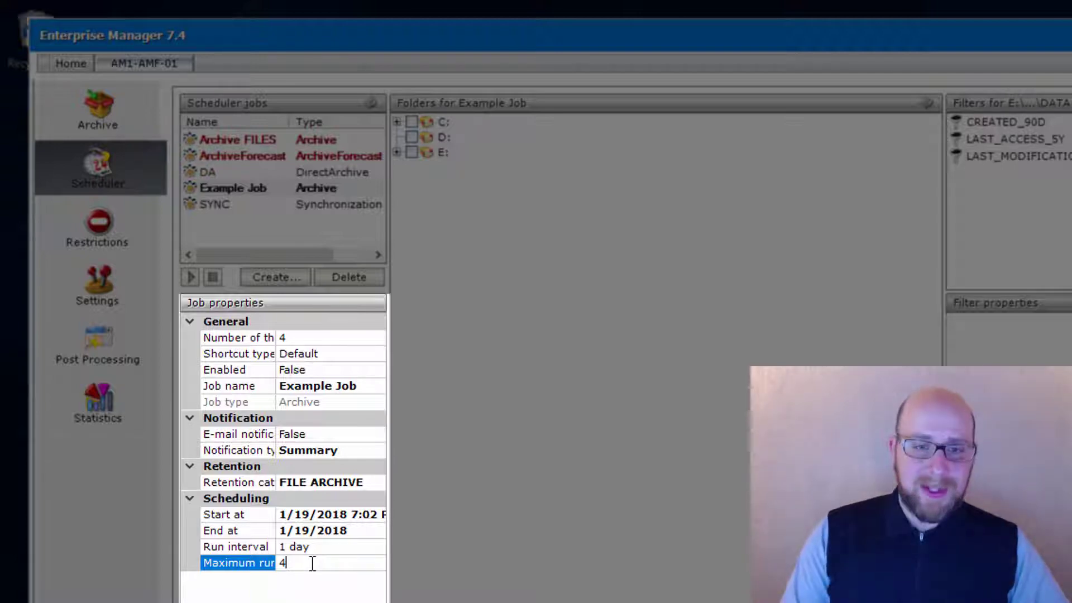
key(BackSpace)
key(Return)
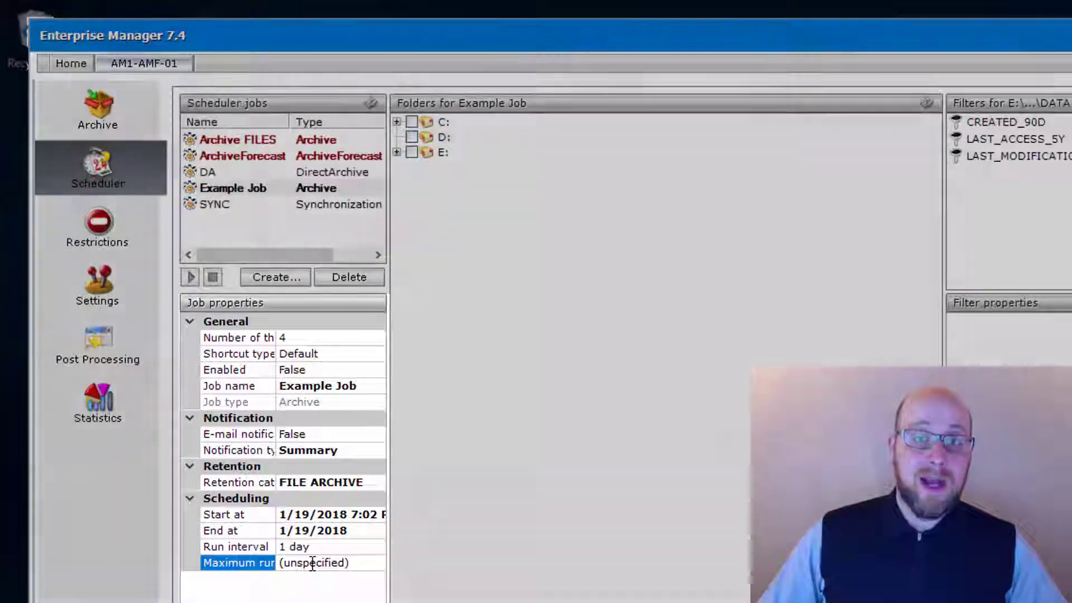
Step: Expand the DATA folder on drive E: and include its Product Documents and HomeDrive folders in Example Job
click(617, 325)
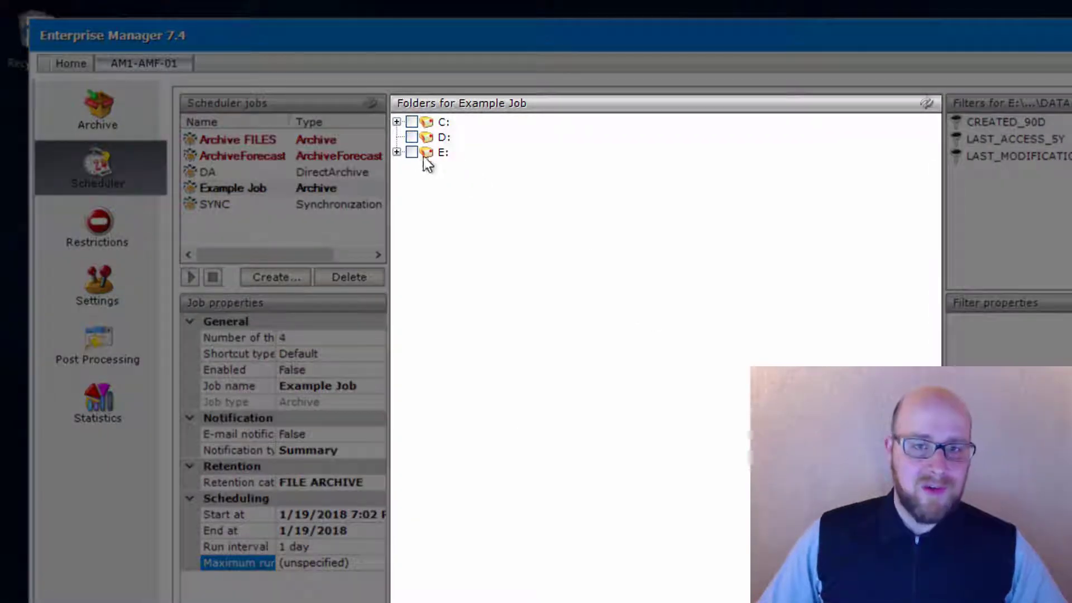
click(396, 152)
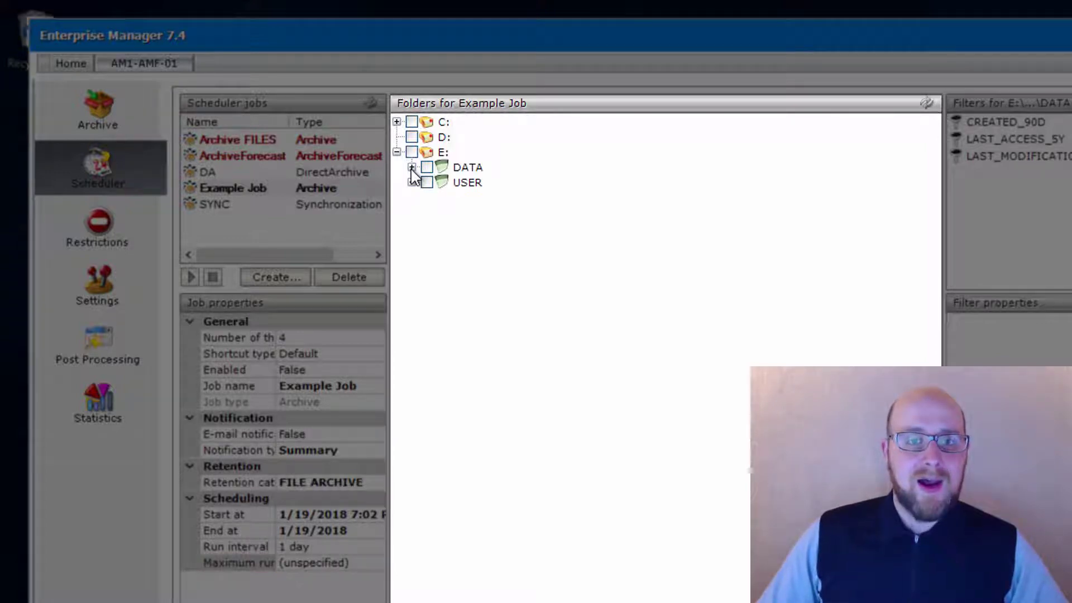
click(412, 167)
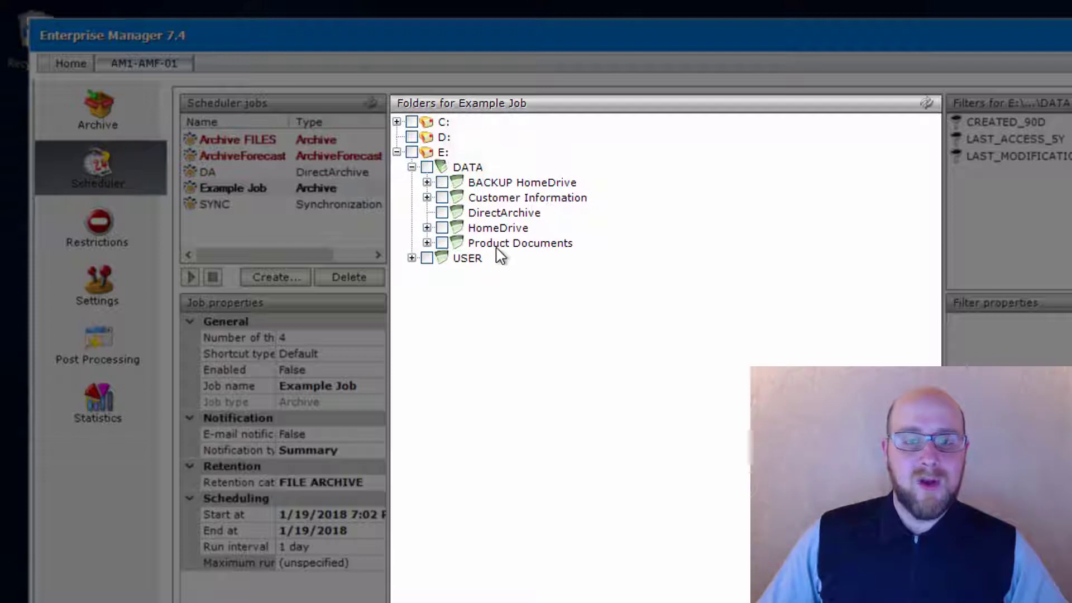
click(443, 244)
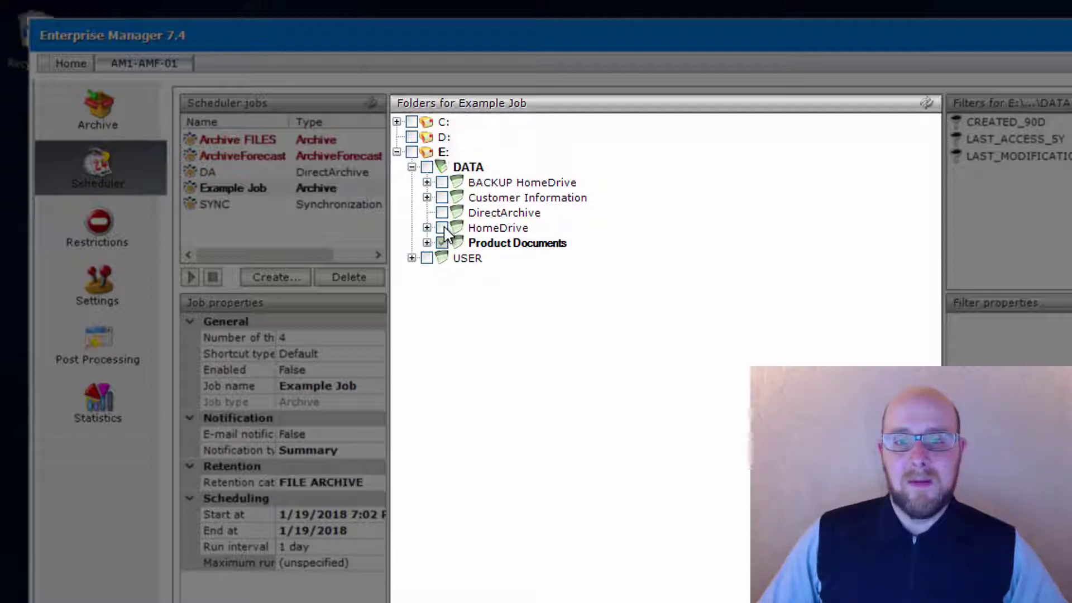
click(443, 228)
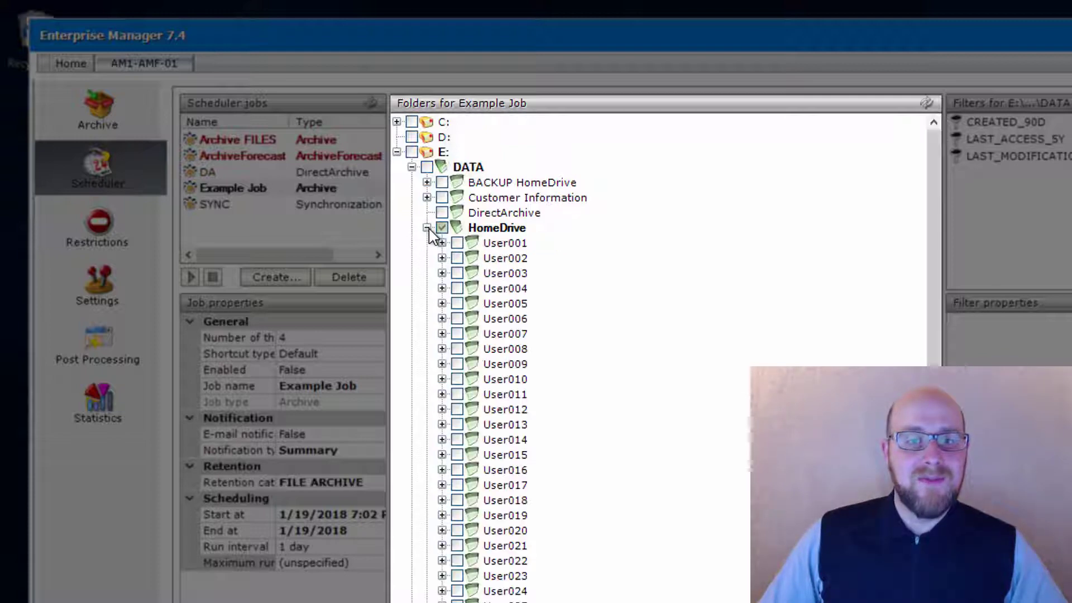
Step: Expand HomeDrive, look through its user folders and include all of them in Example Job
click(428, 227)
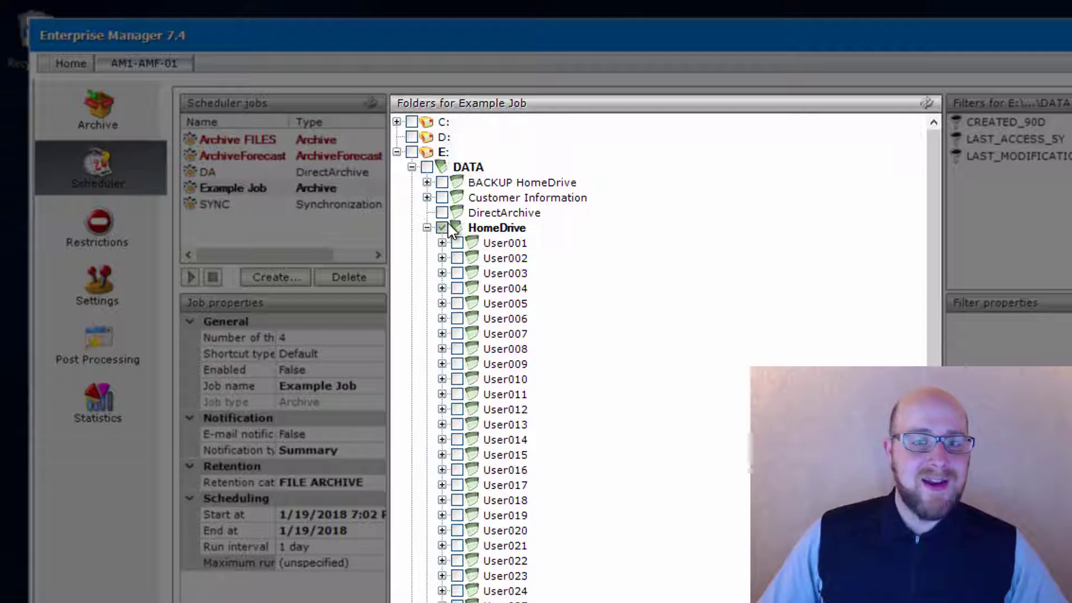
scroll(524, 352, down, 7)
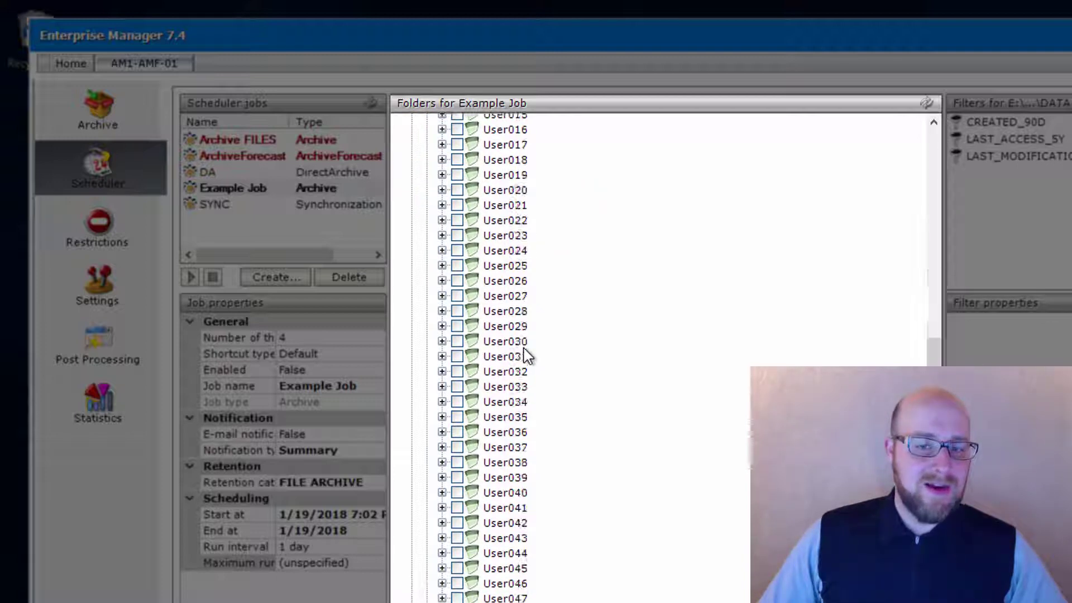
scroll(524, 352, up, 7)
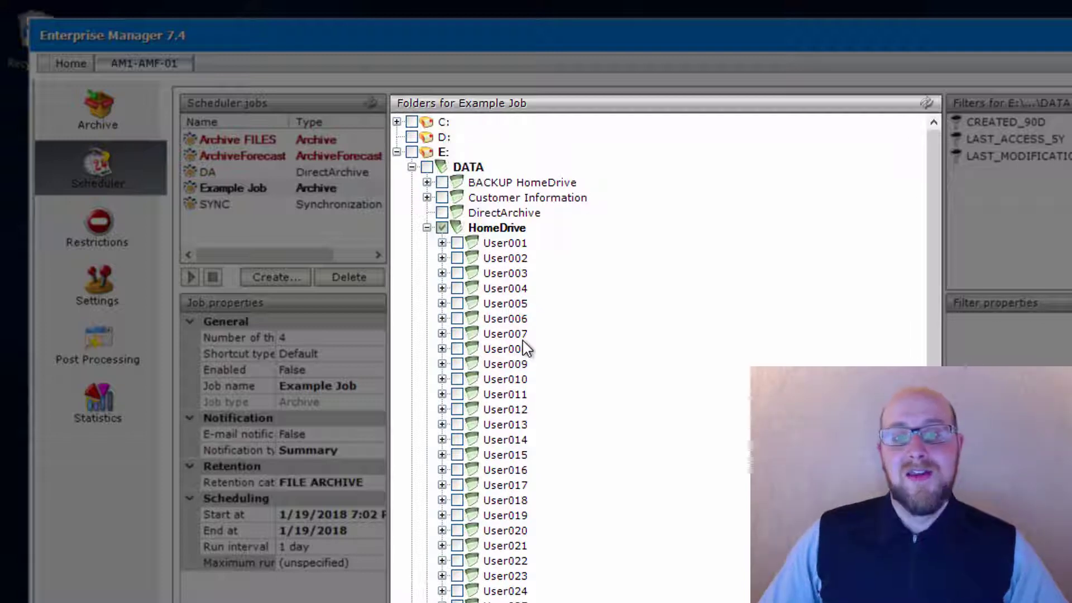
click(443, 227)
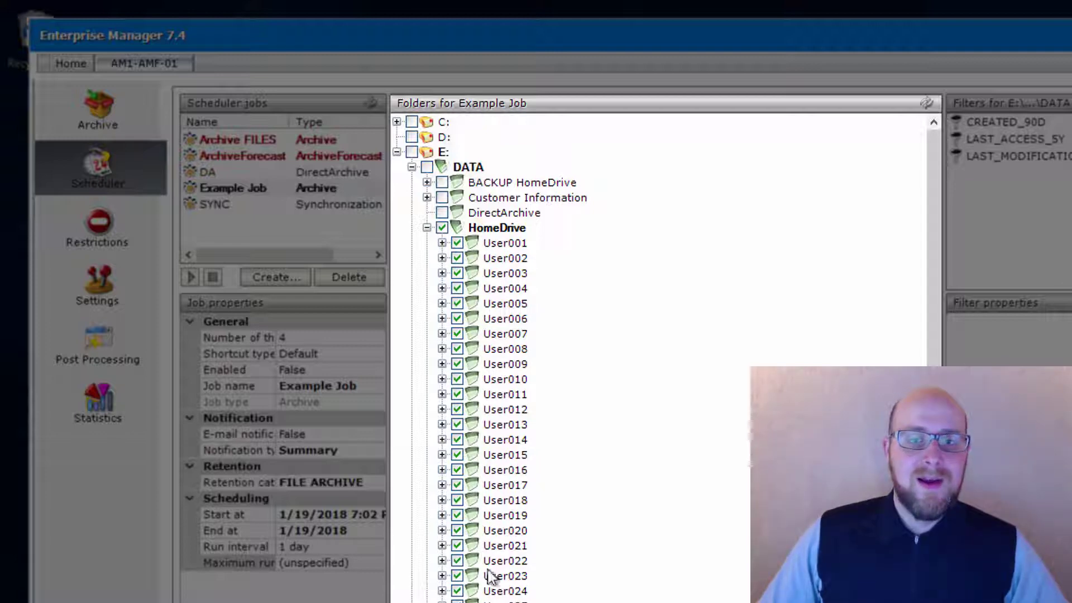
Step: Exclude User007, User008, User009 and User011 from Example Job, and include the DirectArchive and Customer Information folders
click(457, 364)
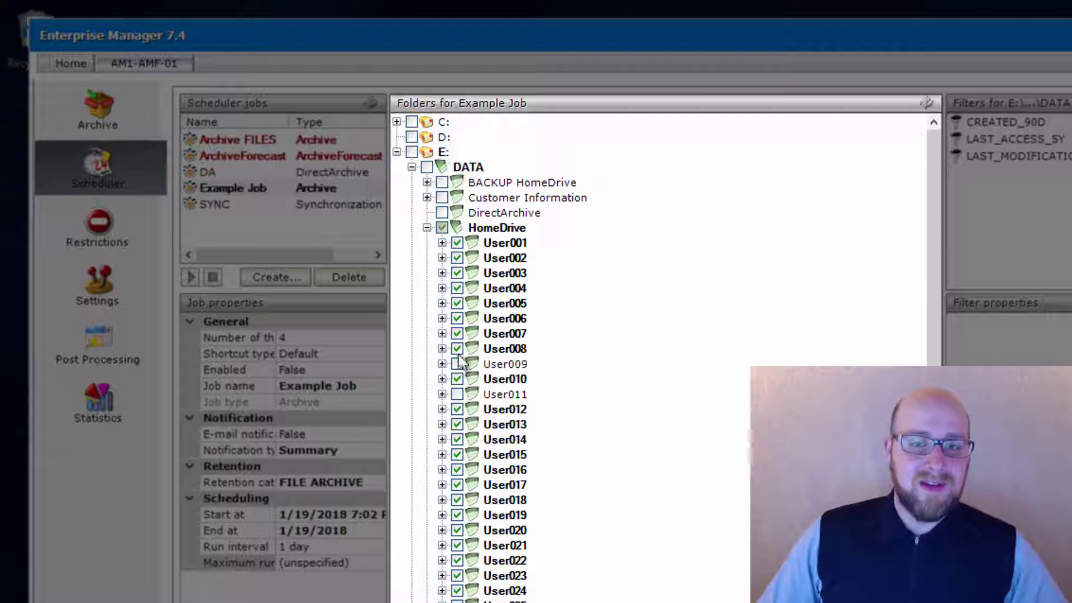
click(457, 348)
click(458, 334)
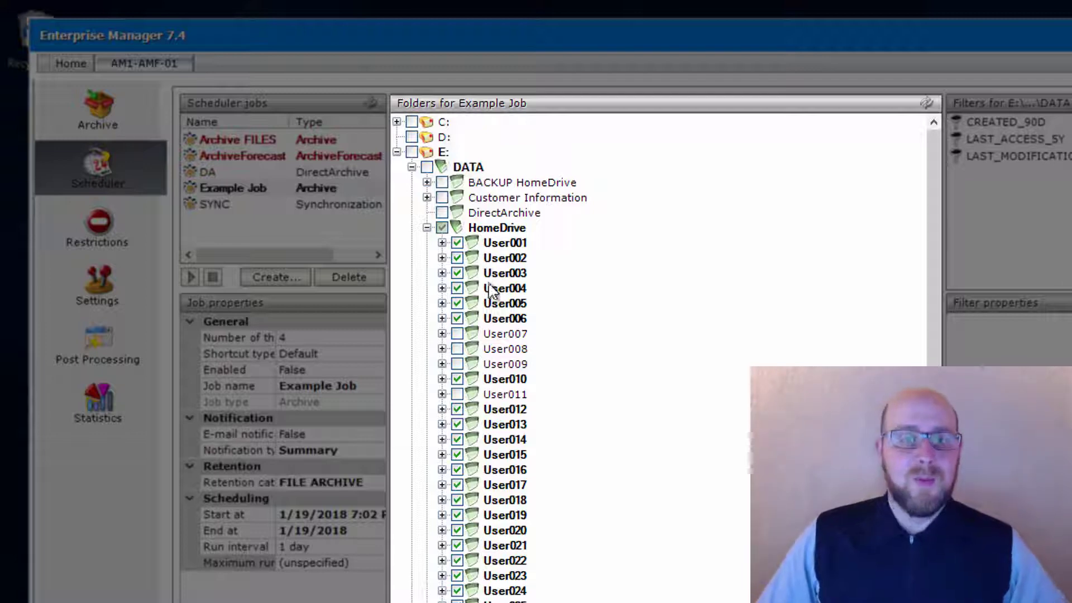
click(443, 212)
click(442, 198)
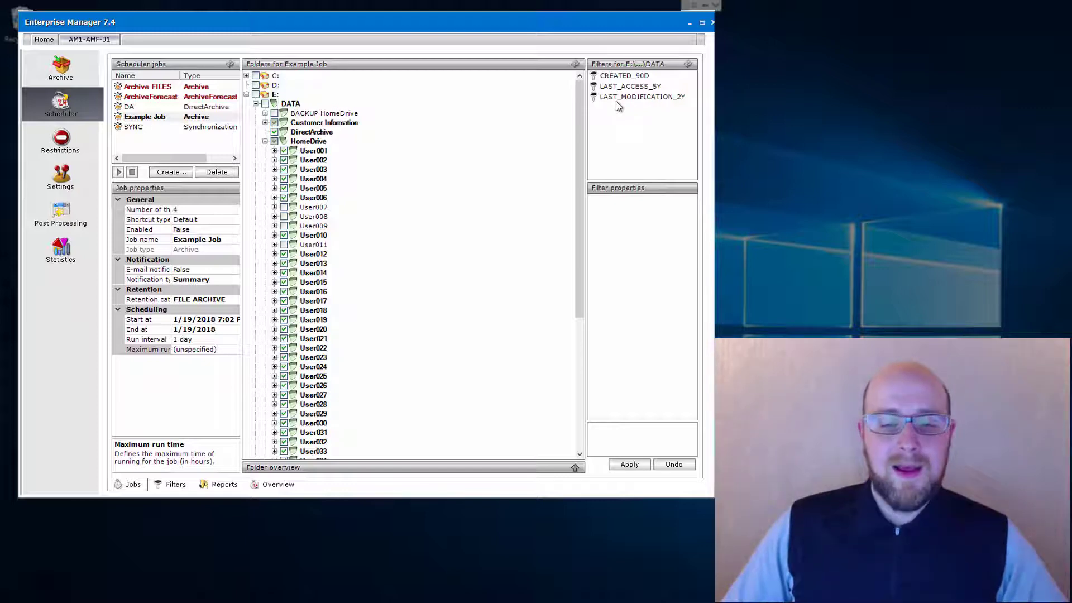
Step: Review the properties of the LAST_MODIFICATION_2Y, LAST_ACCESS_5Y and CREATED_90D filters
click(167, 485)
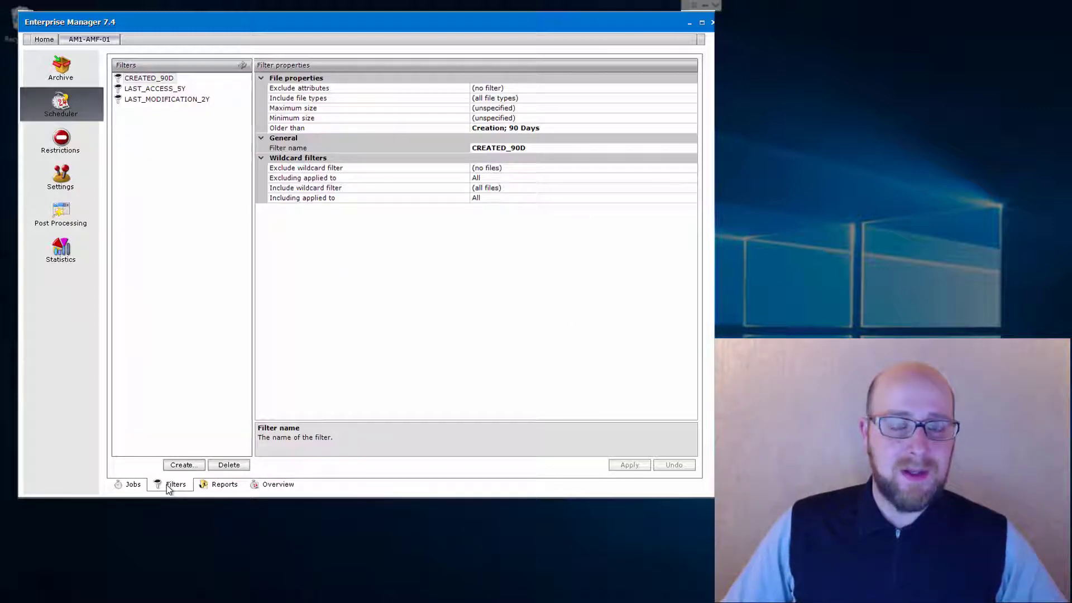
click(155, 100)
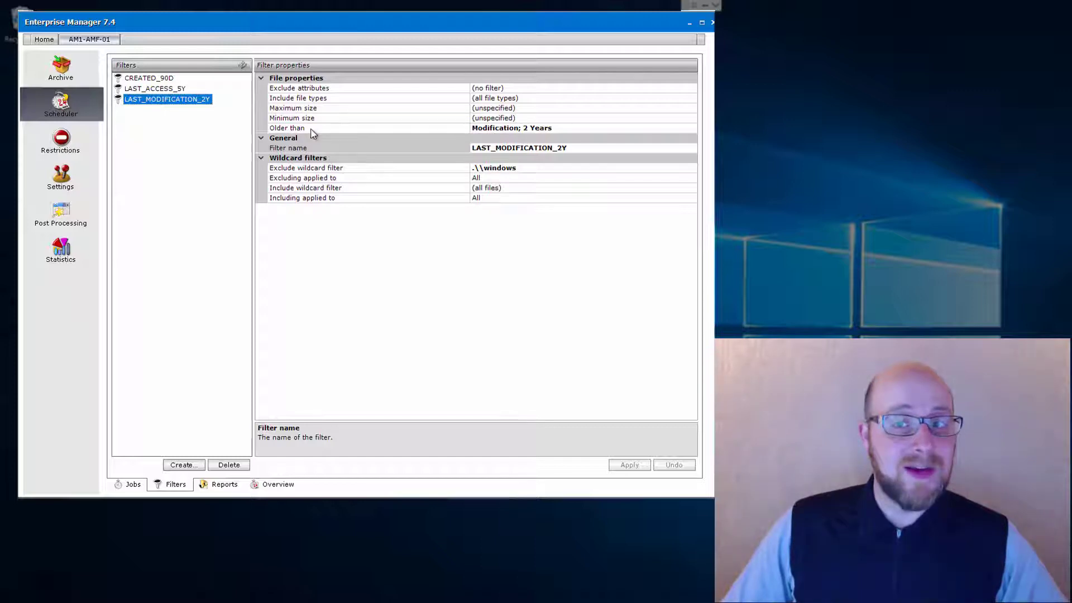
click(173, 90)
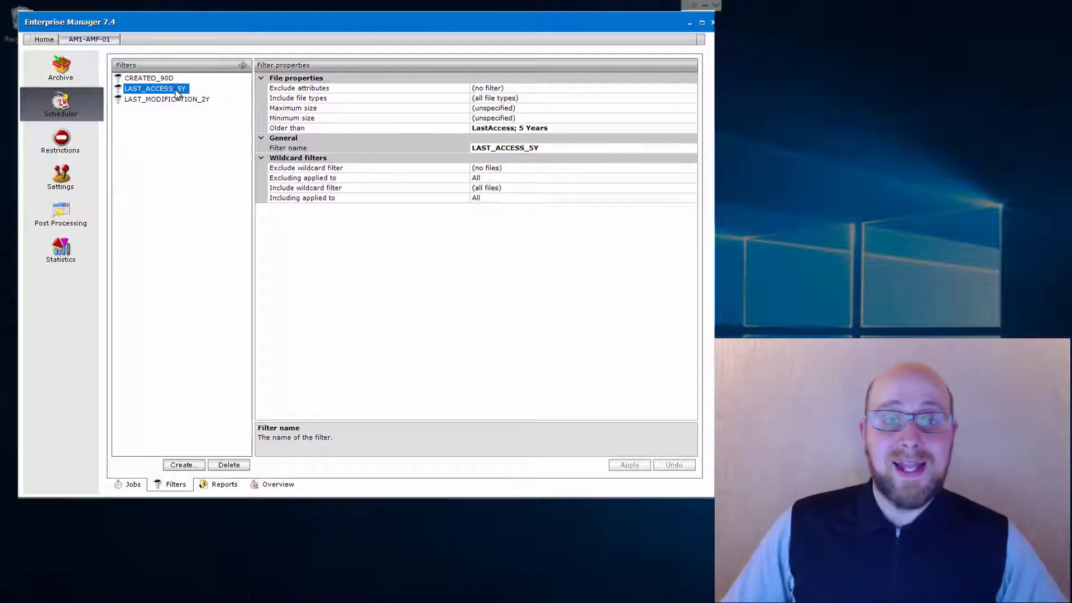
click(145, 80)
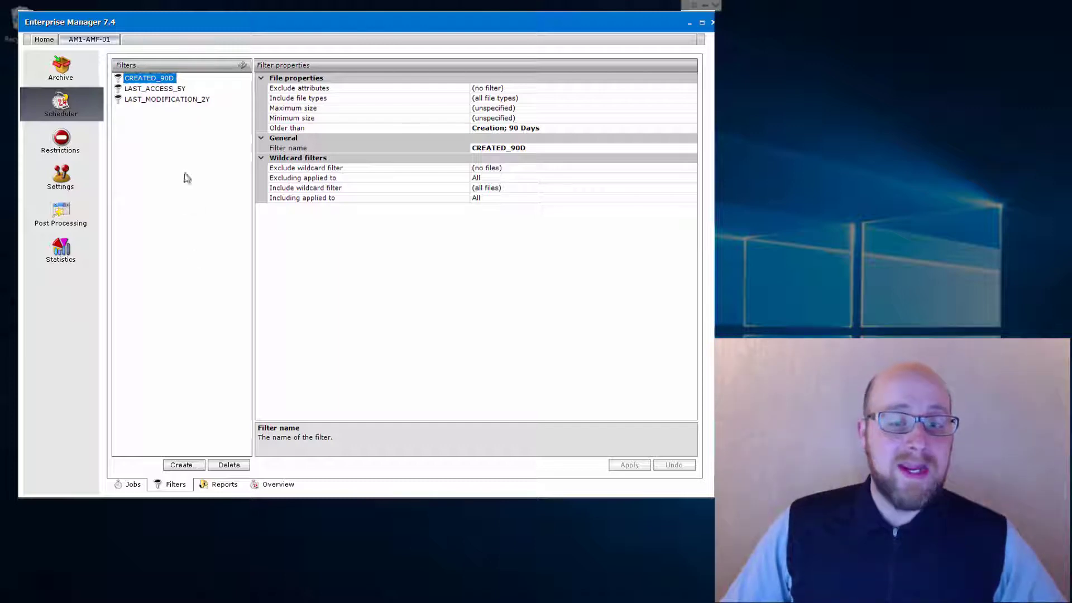
Step: Return to the scheduler jobs and browse drive E: through DATA down to the HomeDrive folder
click(132, 484)
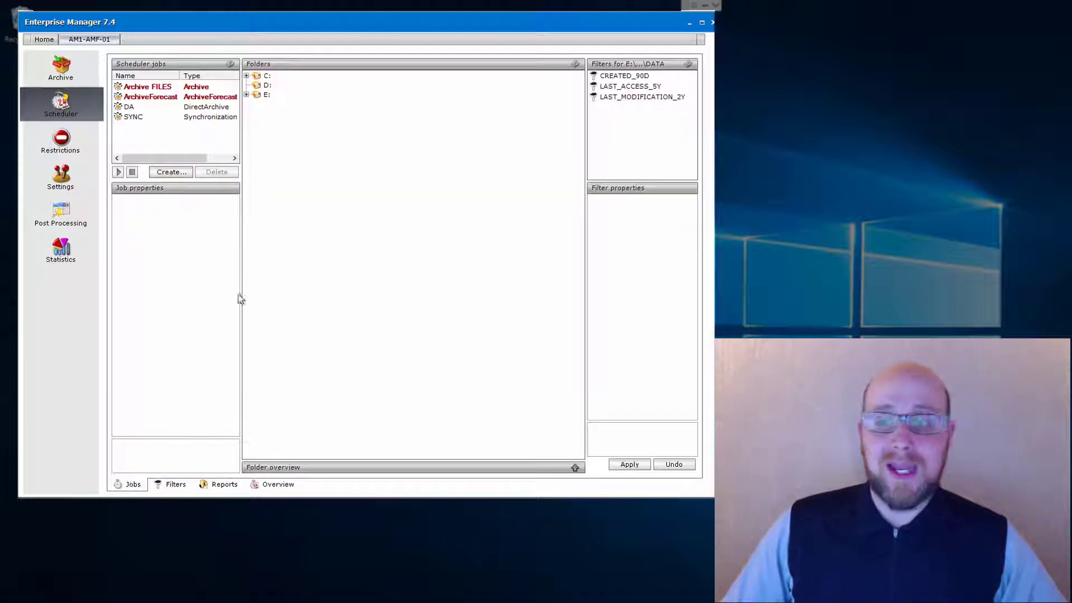
click(247, 95)
click(255, 104)
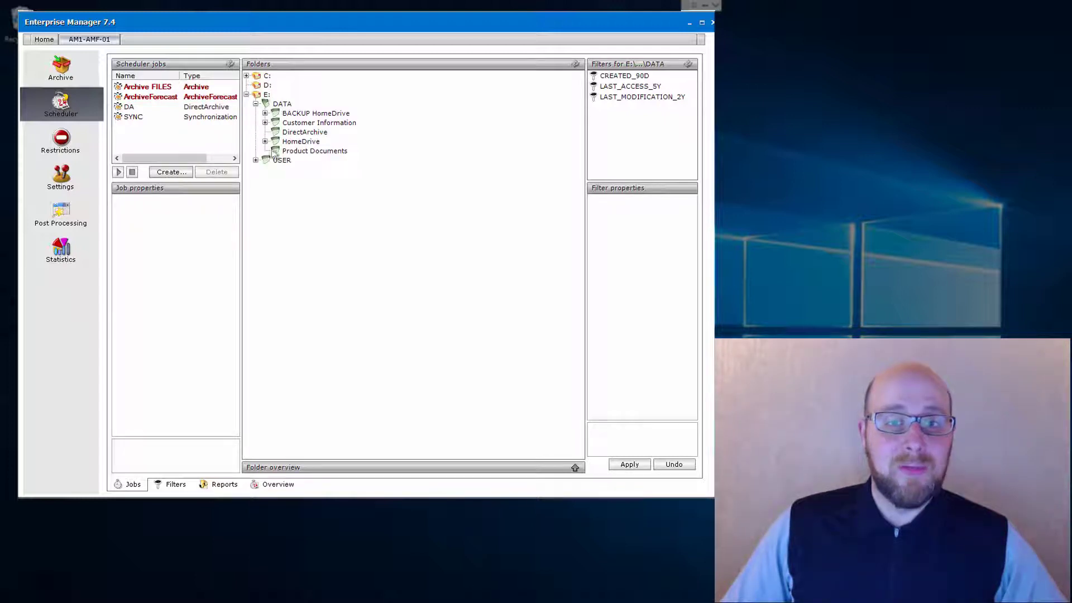
click(265, 142)
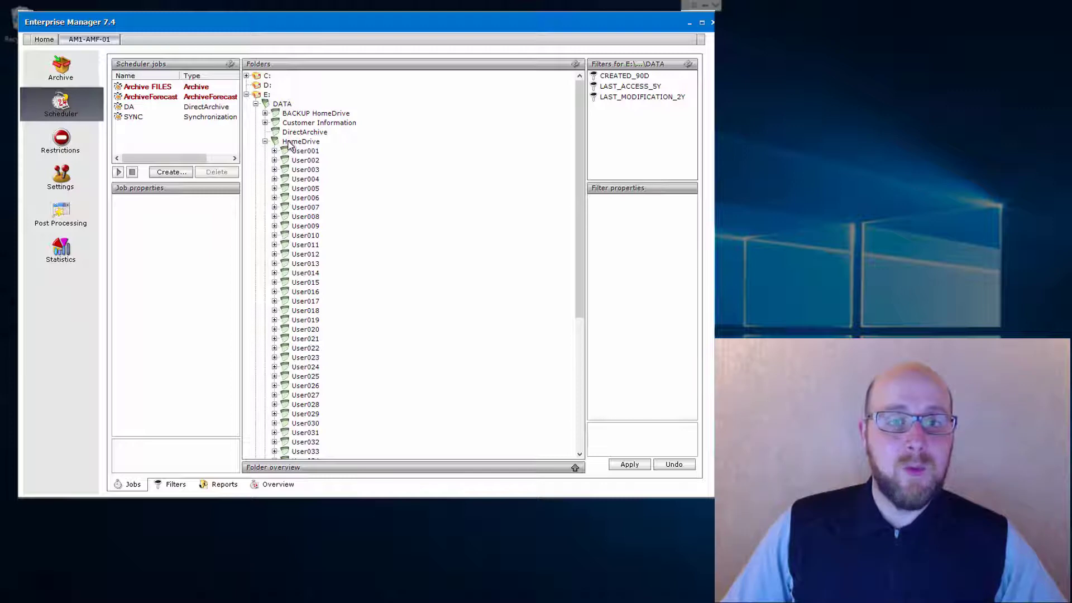
click(289, 143)
Step: Assign the LAST_MODIFICATION_2Y filter to the DATA folder of the Archive FILES job and apply the change
click(163, 88)
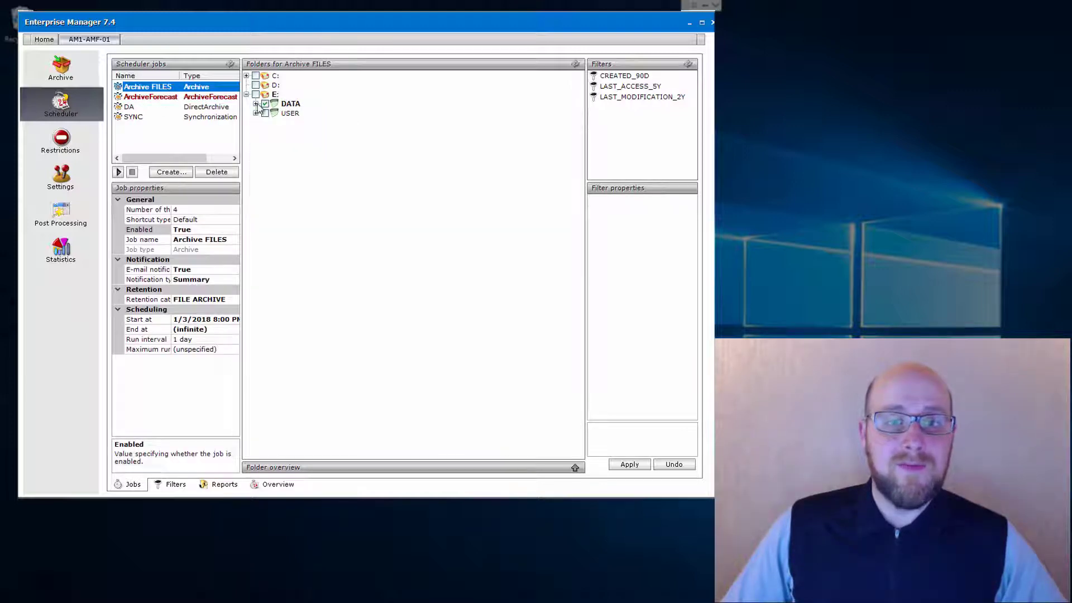
click(289, 106)
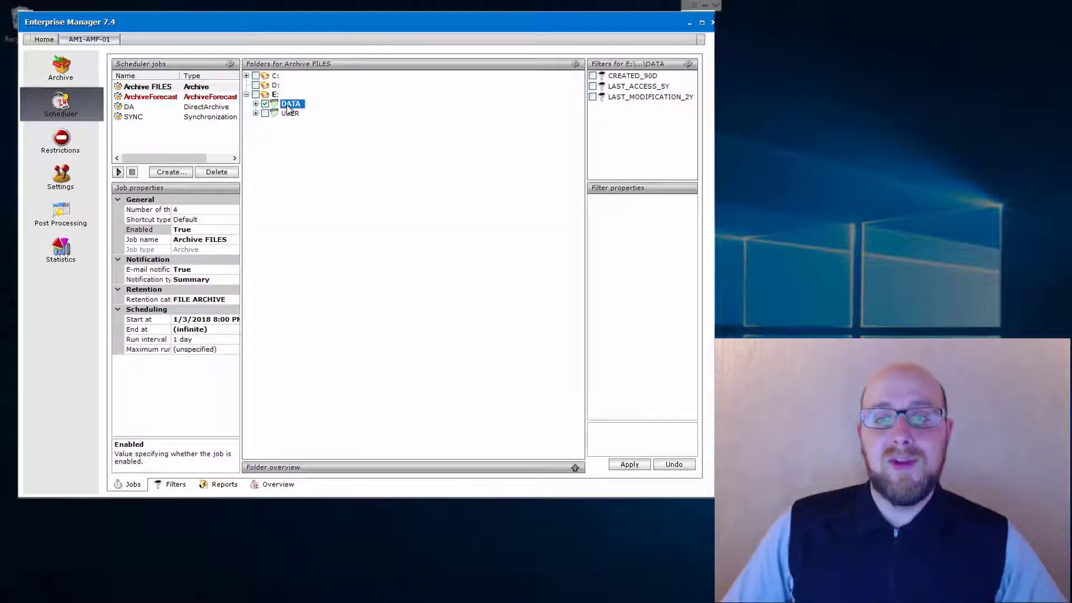
click(593, 98)
click(593, 99)
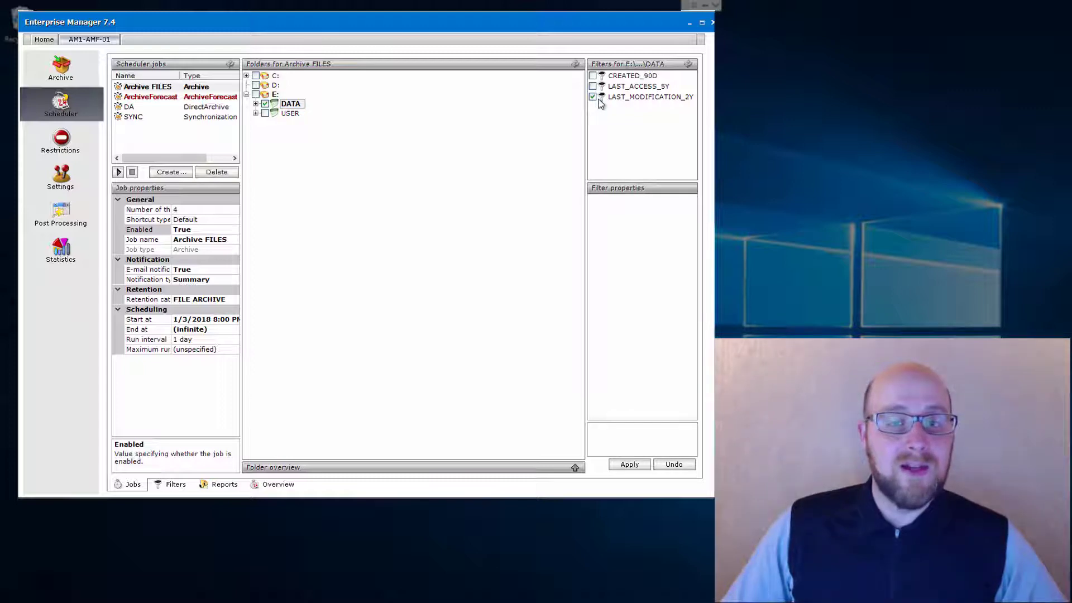
click(628, 464)
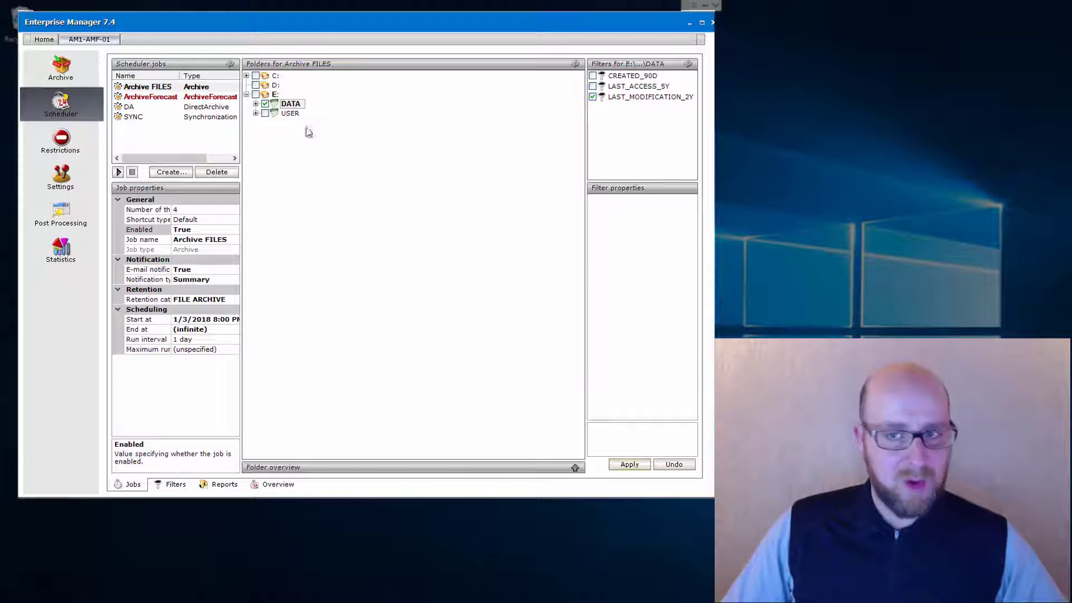
click(620, 465)
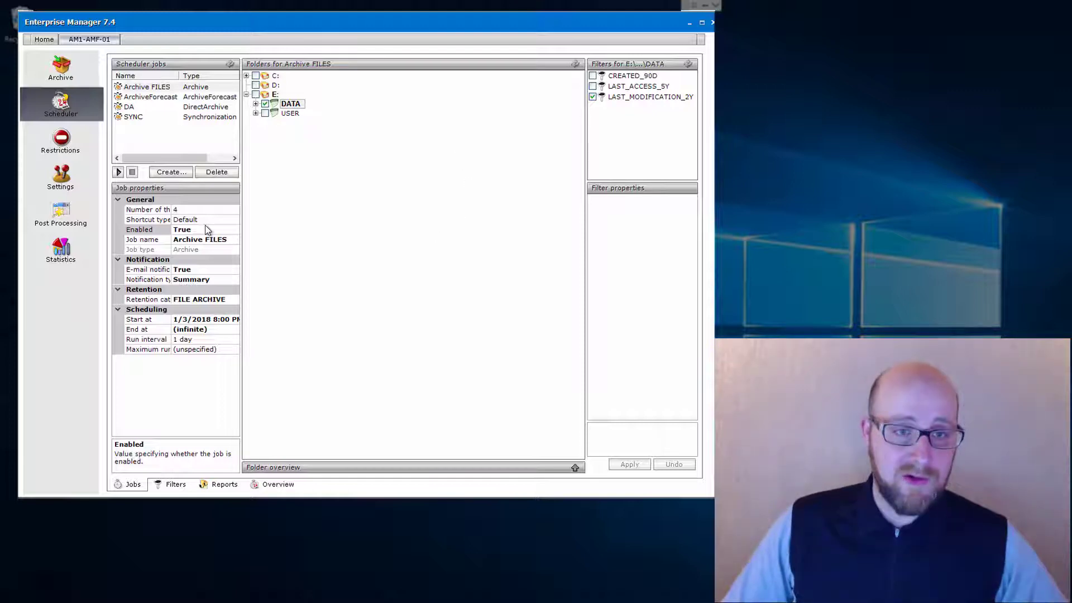
Step: Open the general settings and review the details of the FILE ARCHIVE retention category
click(62, 179)
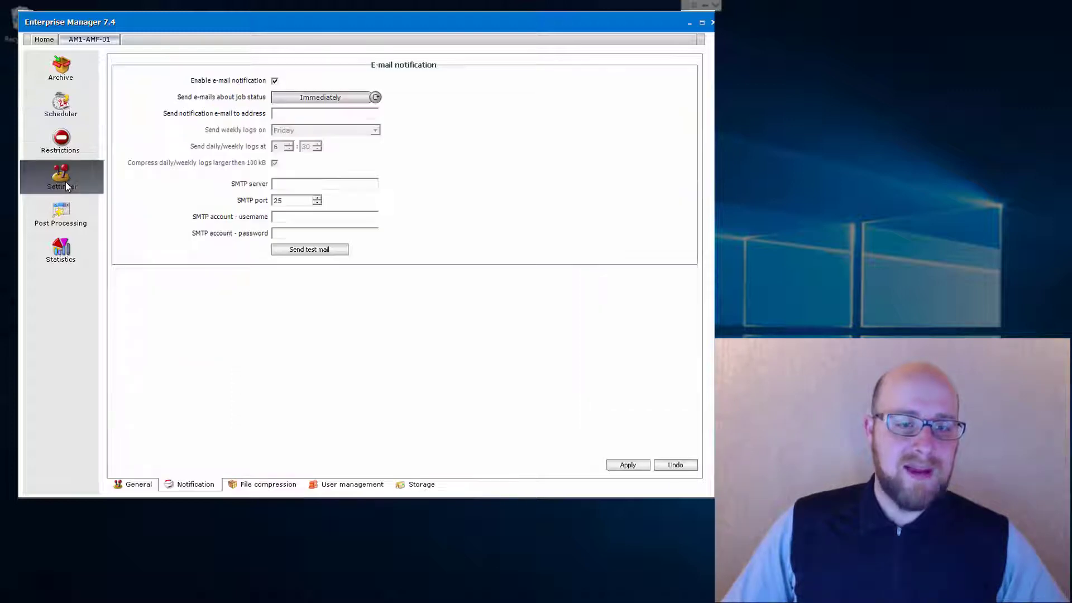
click(143, 486)
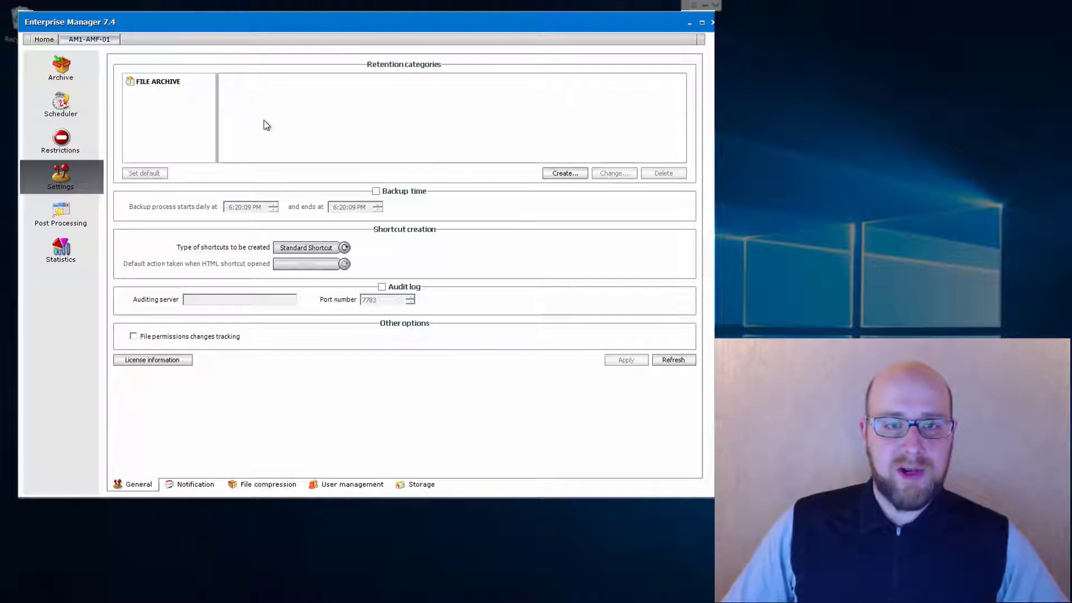
click(165, 89)
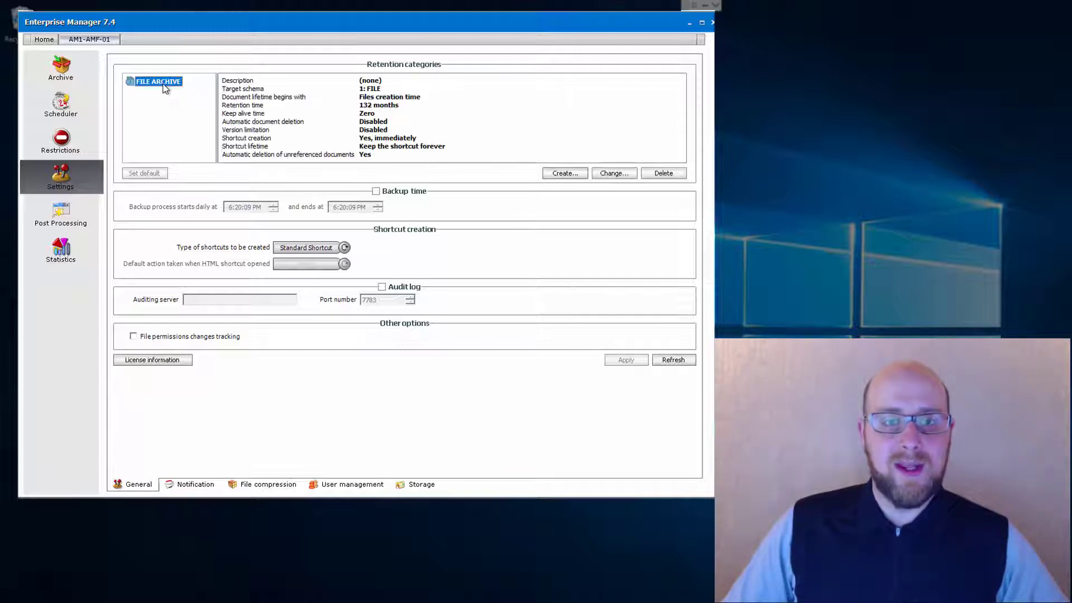
Step: Start a new retention category named "Example Retention" with target schema 1: FILE and proceed to its document lifetime settings
click(560, 174)
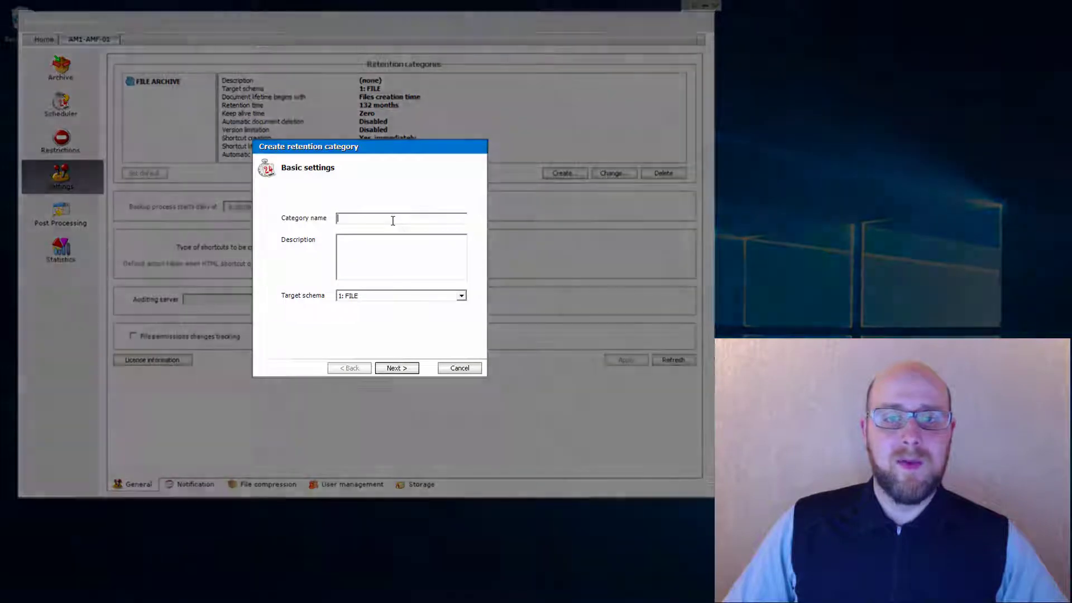
text(Exa)
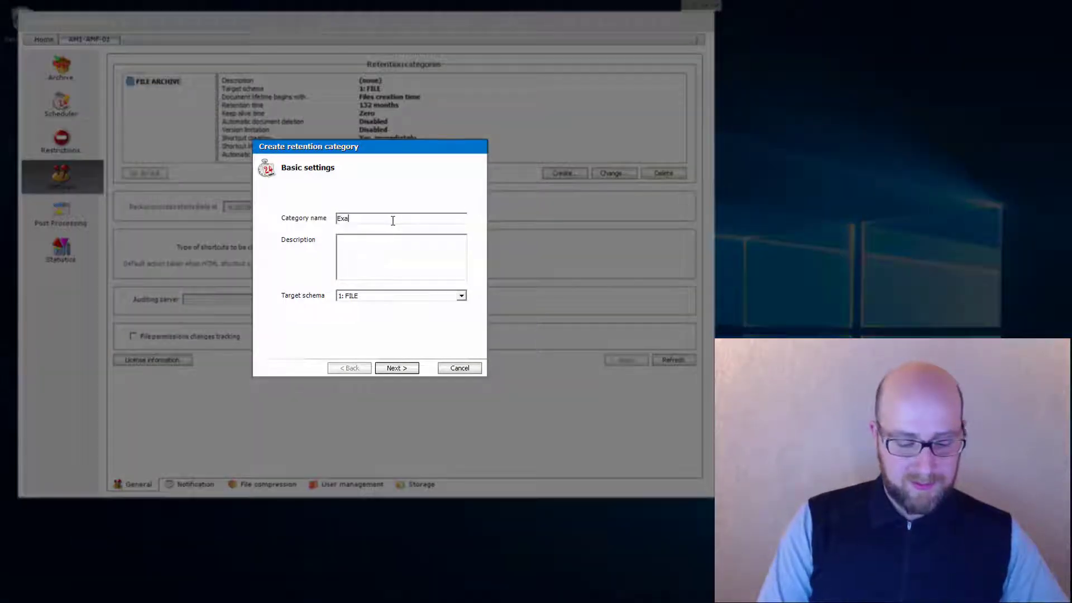
text(mple )
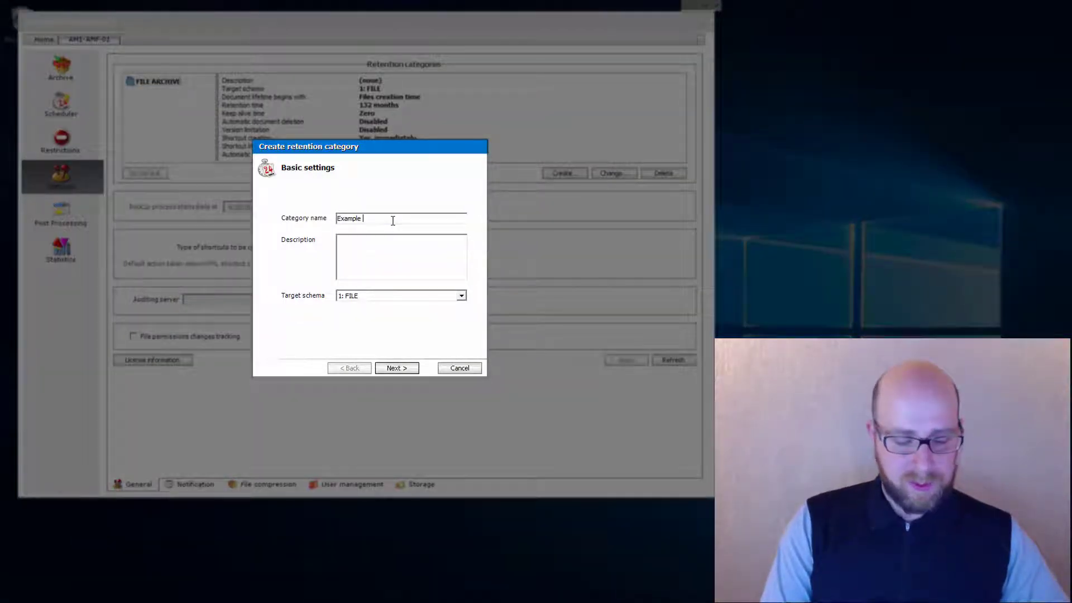
text(Fetention)
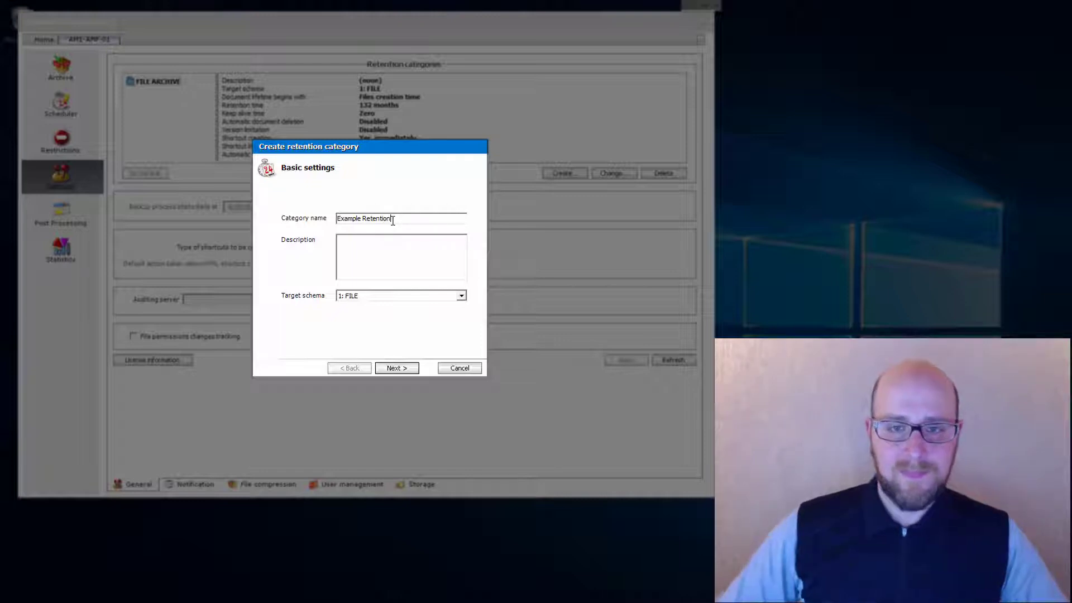
click(427, 247)
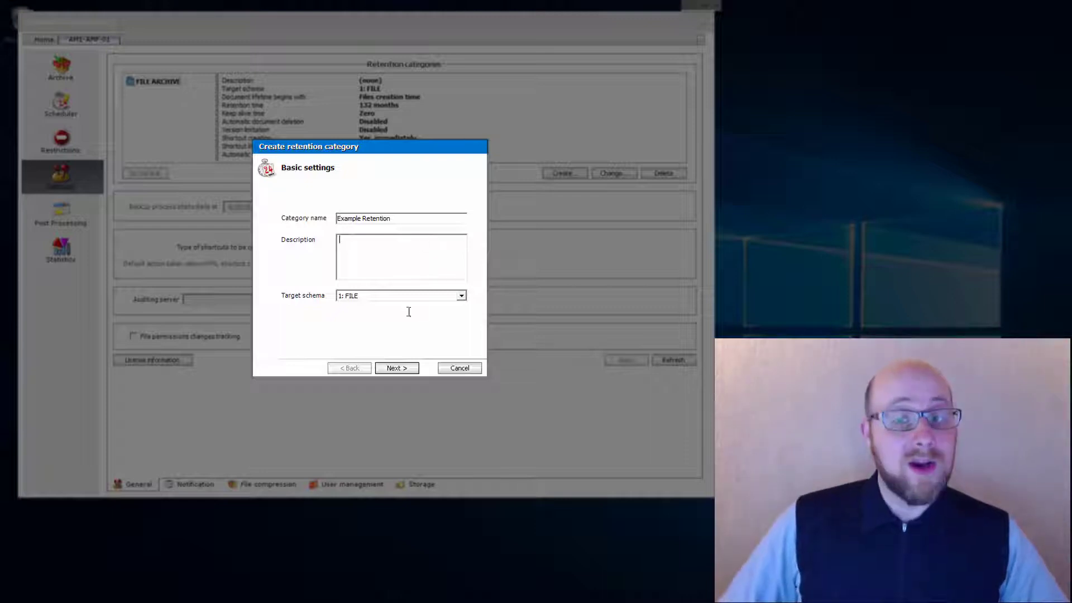
click(463, 297)
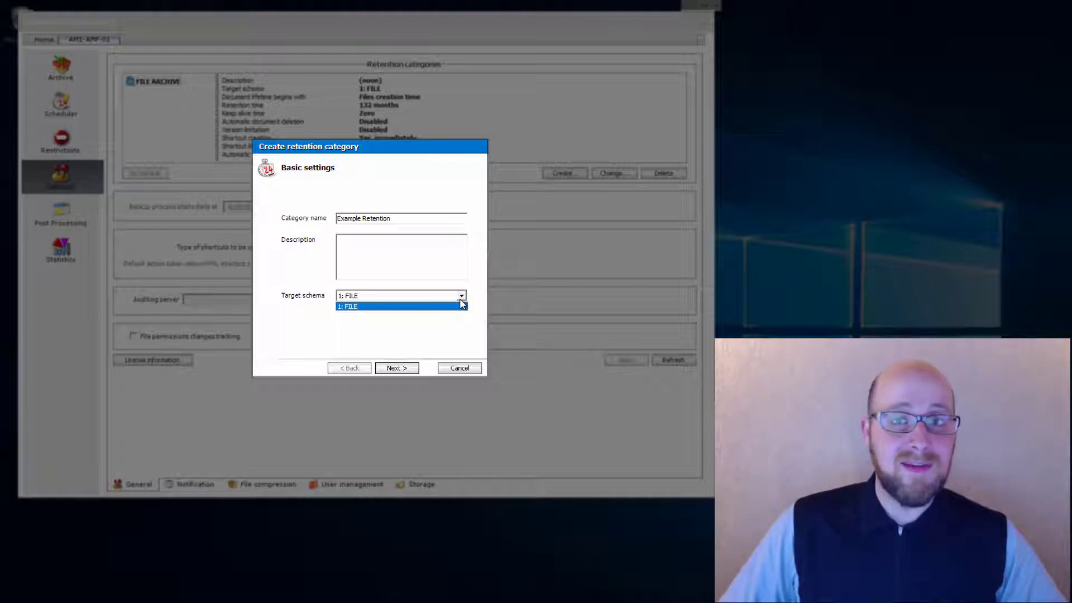
click(461, 302)
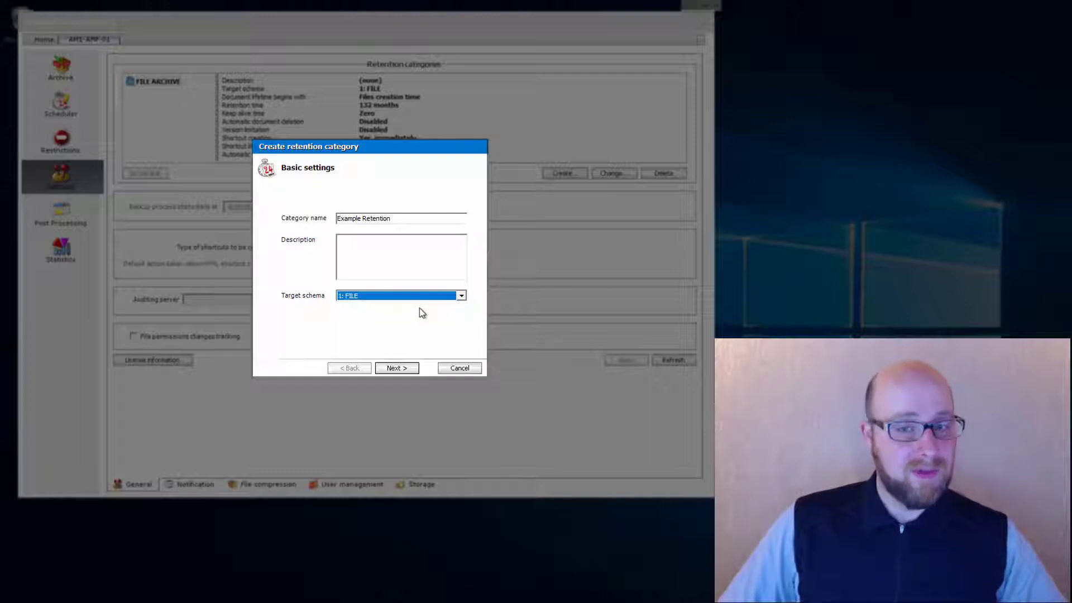
click(411, 369)
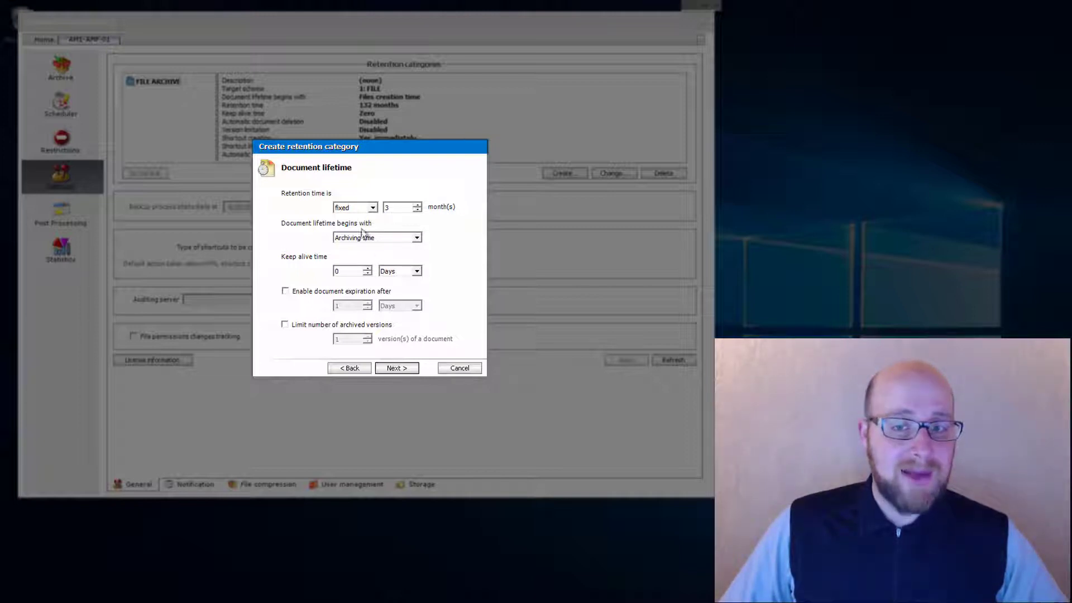
Step: Review the document lifetime start options and try the infinite and indefinite retention times before returning to fixed
click(417, 238)
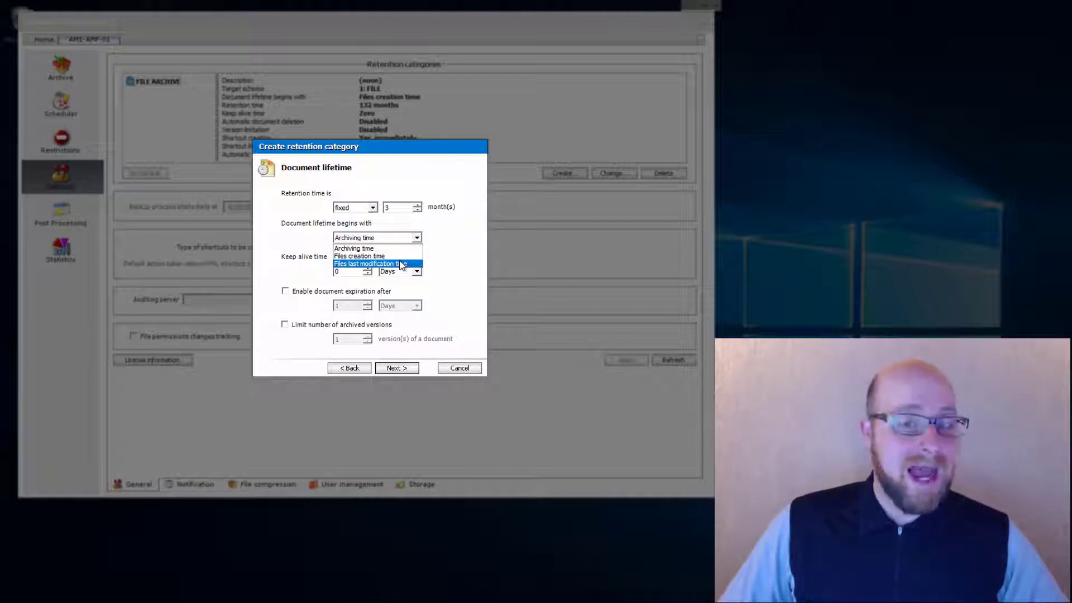
click(416, 239)
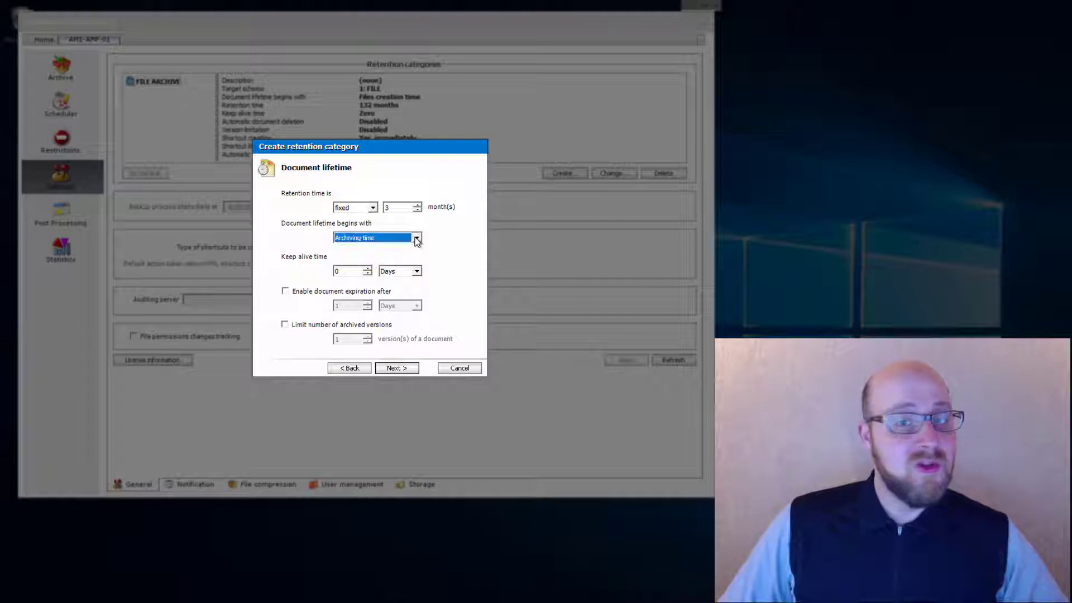
click(371, 208)
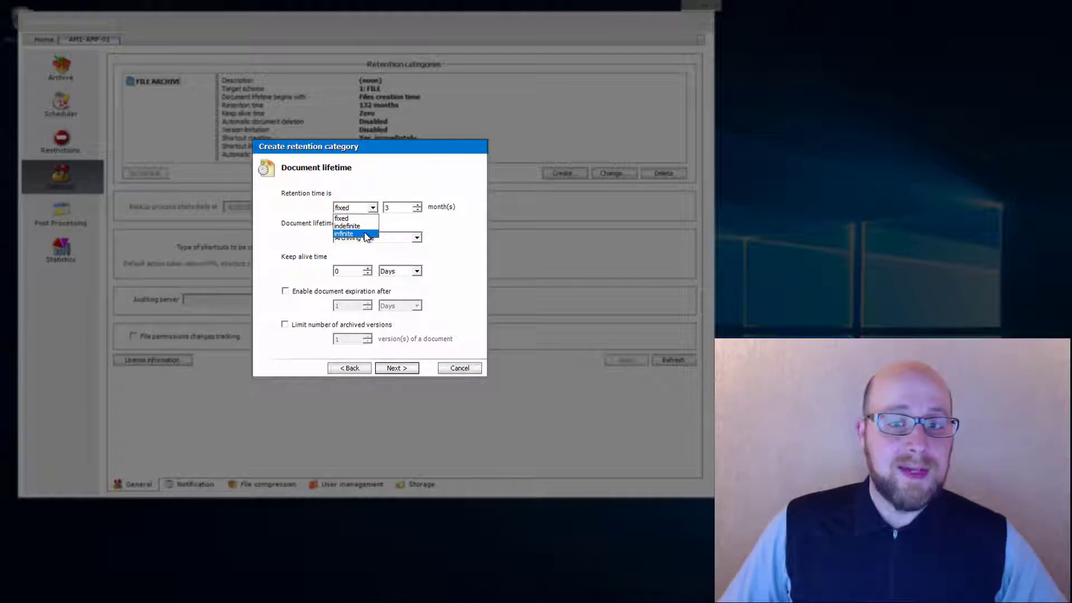
click(366, 234)
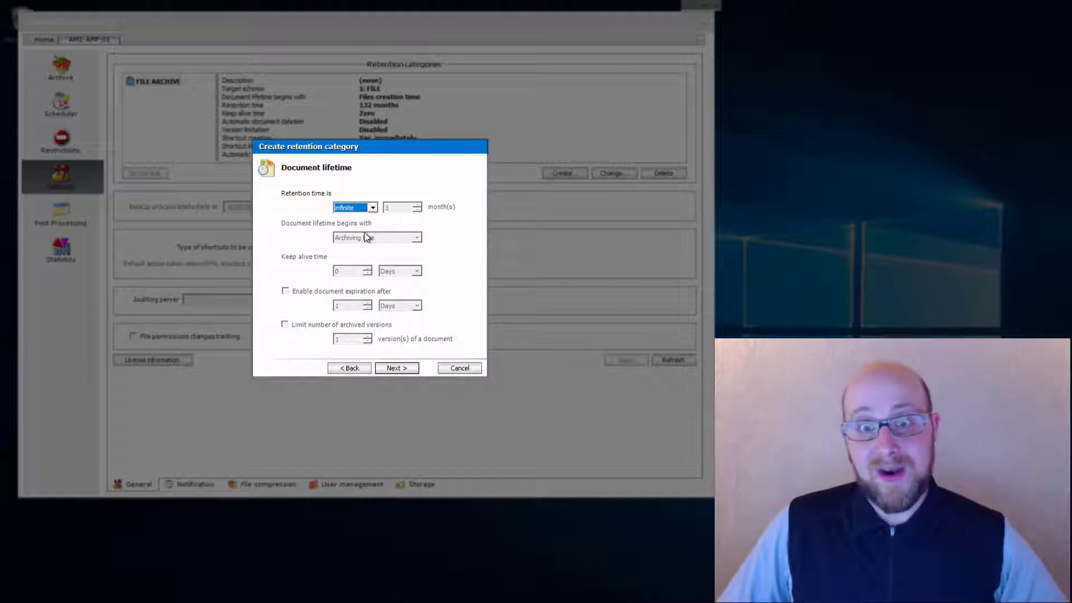
click(372, 210)
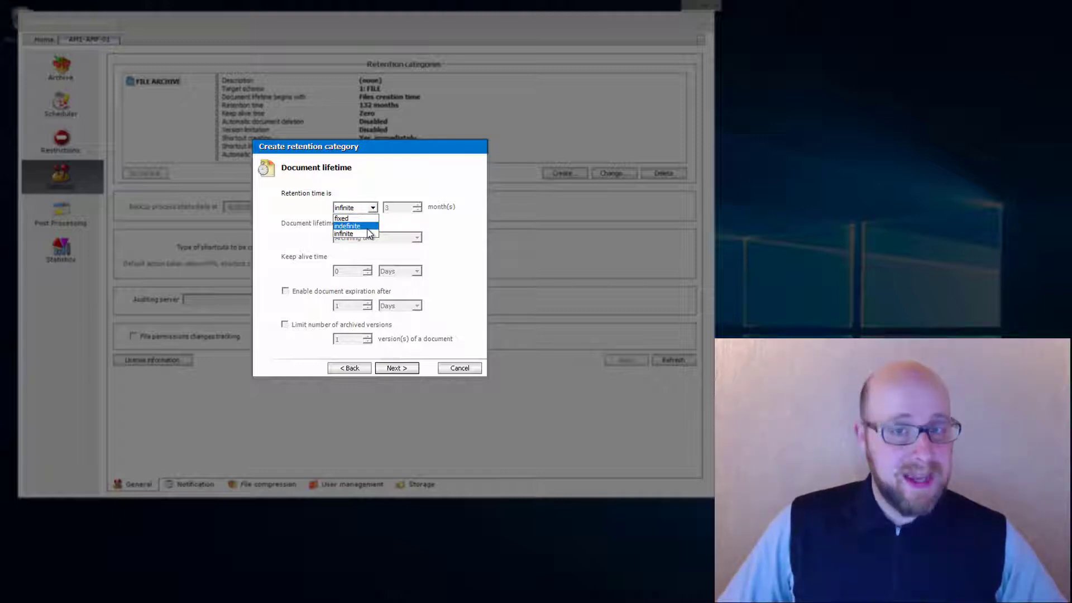
click(368, 228)
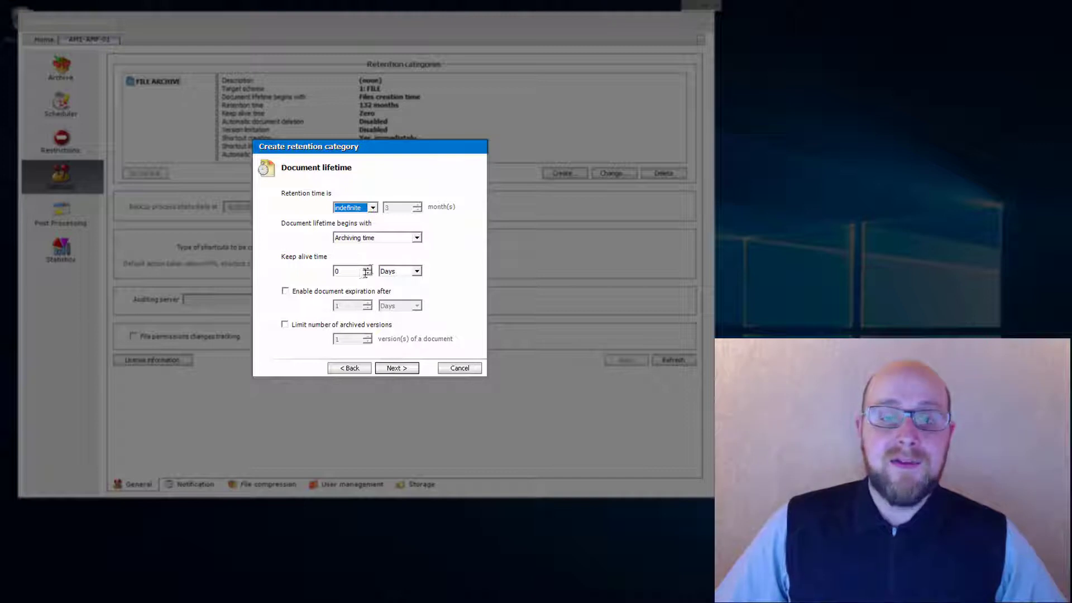
double_click(331, 269)
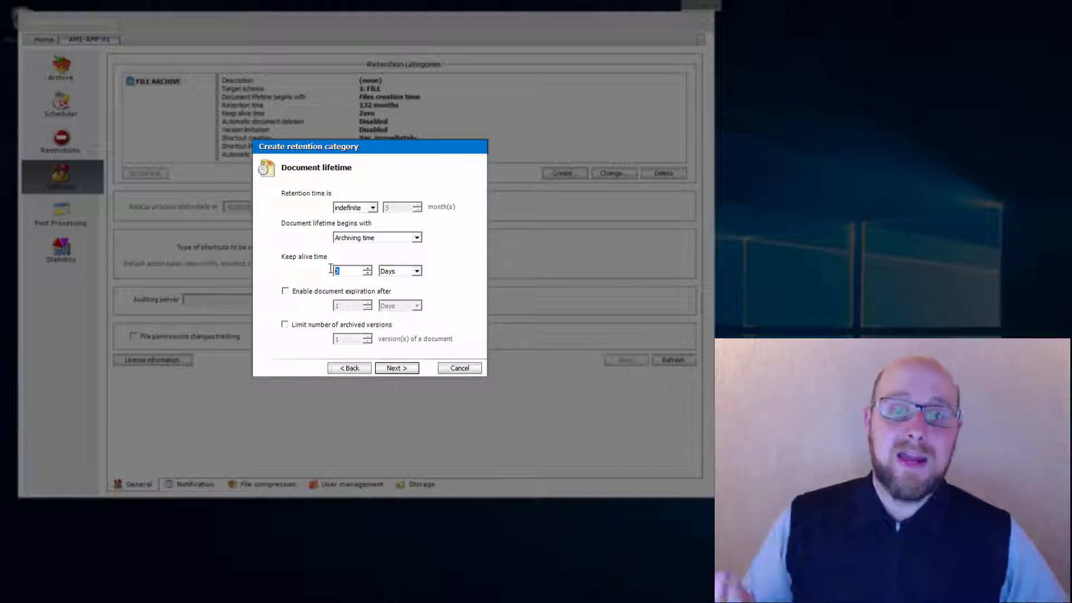
click(372, 208)
click(345, 218)
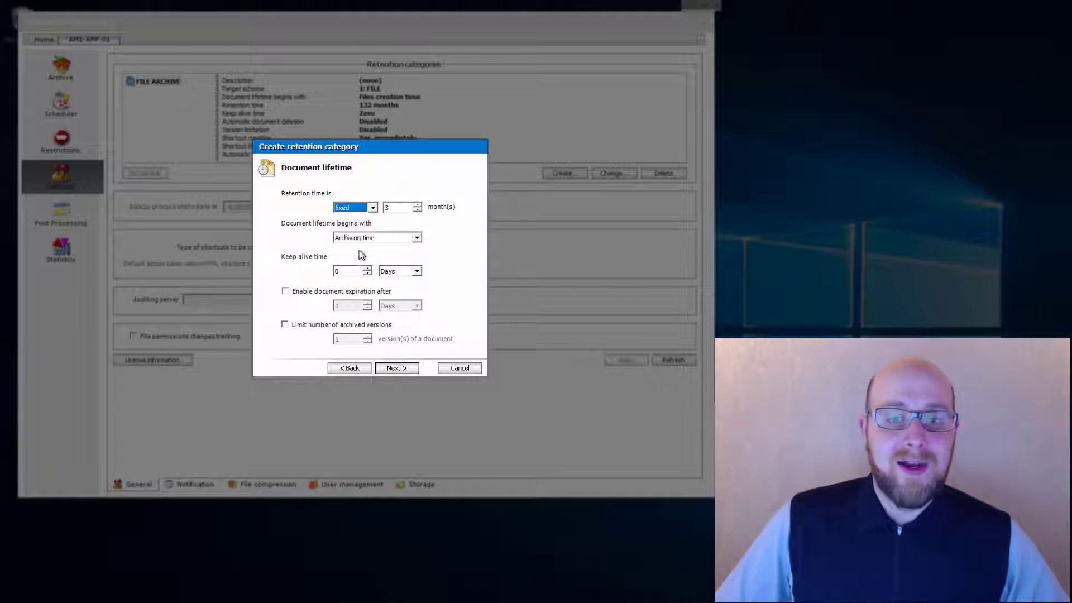
Step: Set the keep alive time of the retention category to 3 days
click(343, 271)
key(BackSpace)
text(3)
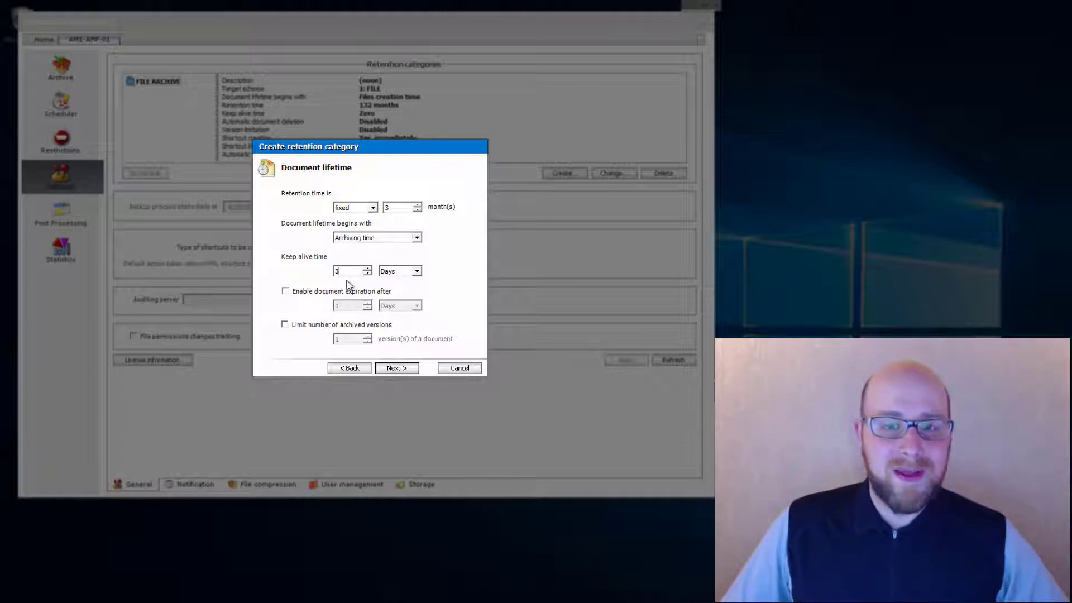
Step: Try enabling document expiration after 3 days, disable it again, and check the archived version limit option
click(286, 291)
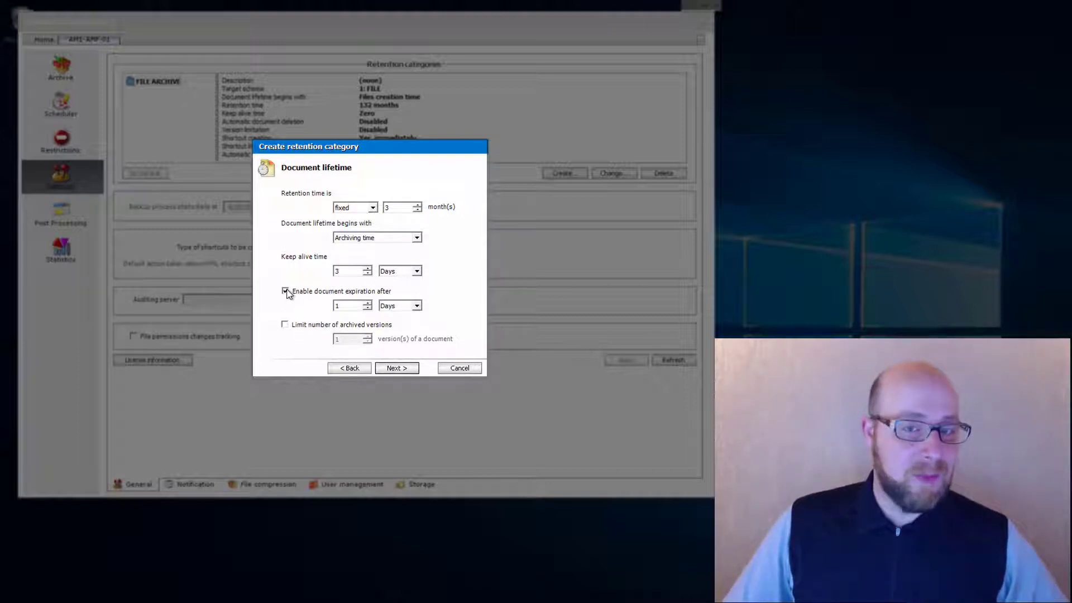
double_click(337, 305)
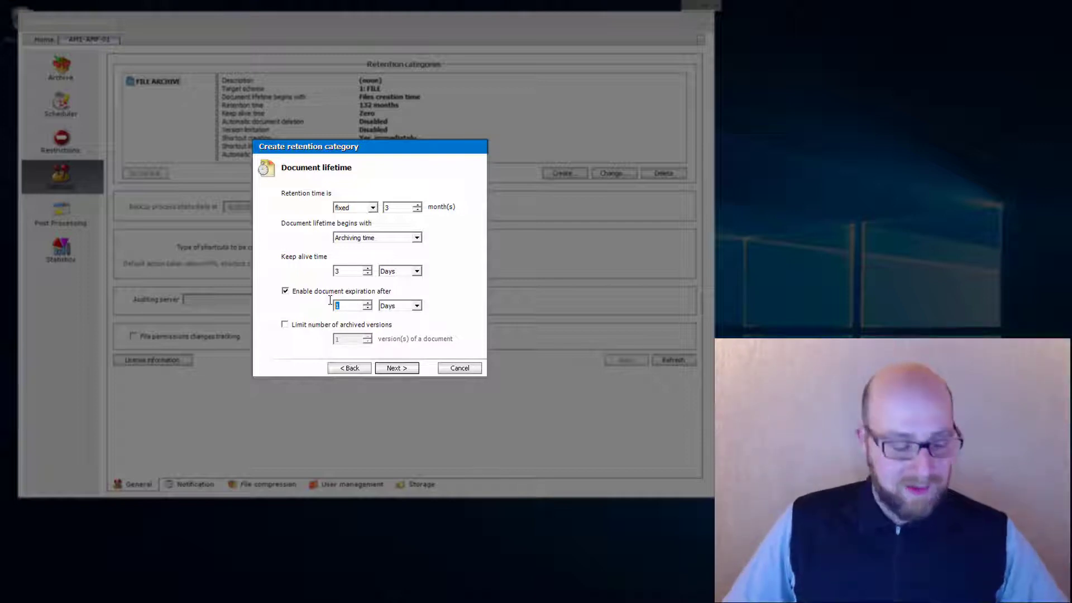
text(3)
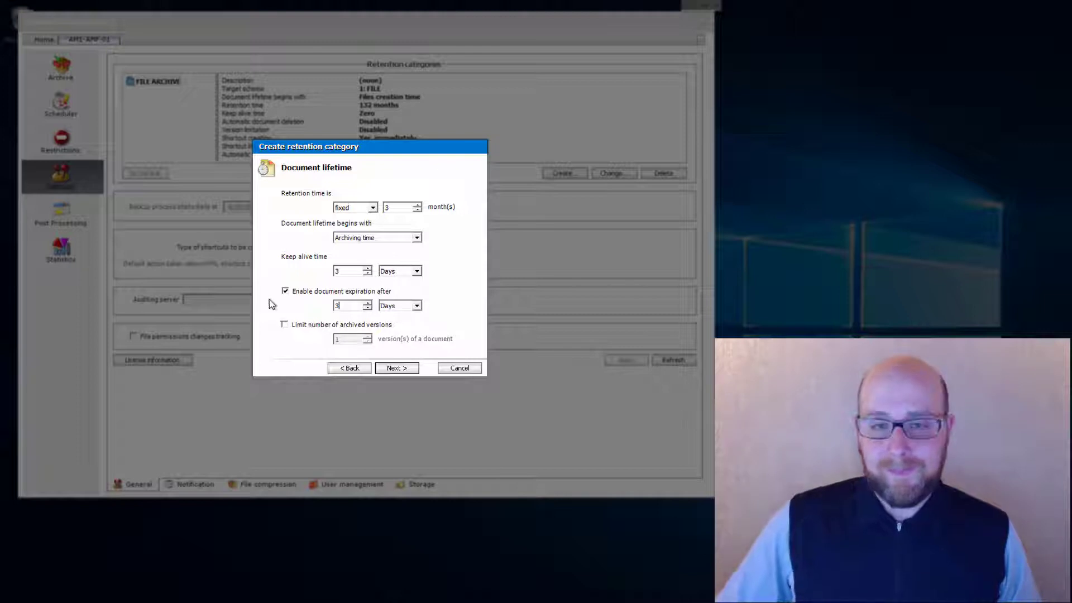
click(285, 292)
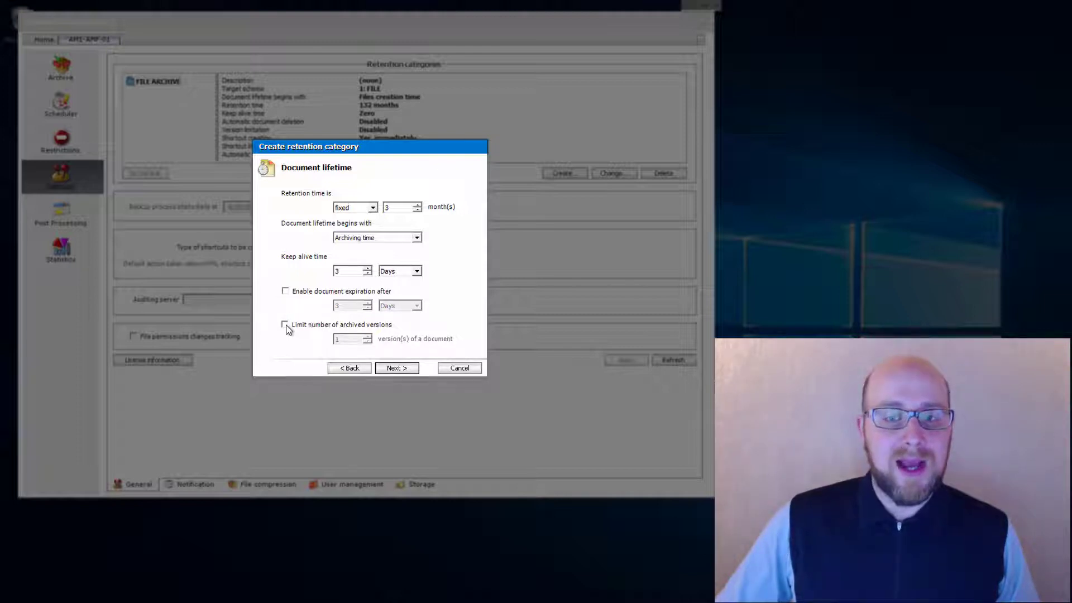
click(285, 324)
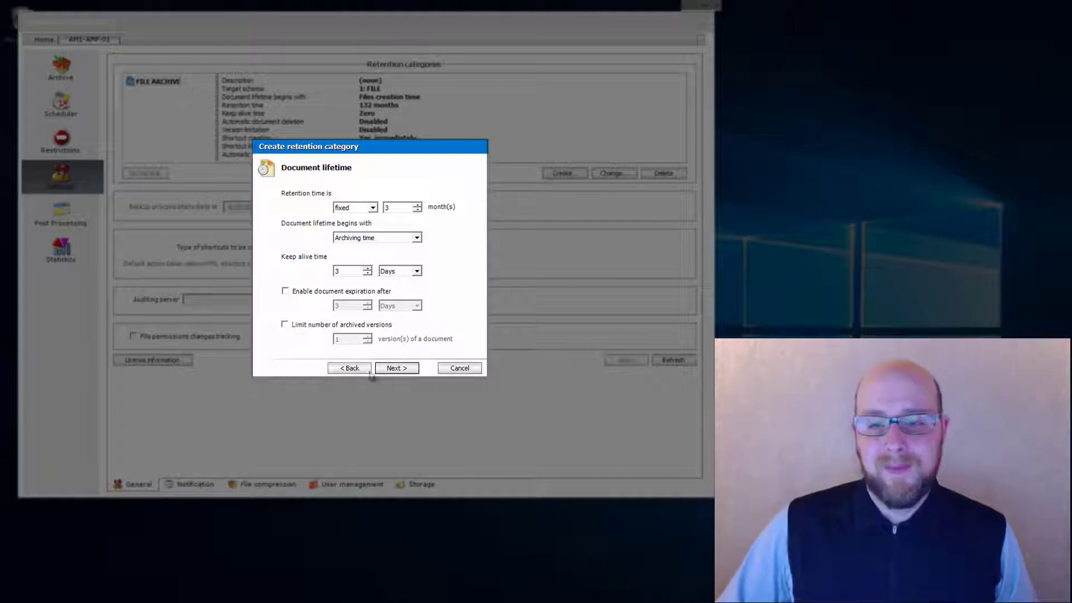
Step: Proceed to the shortcut lifetime settings, try deleting the original document, and choose shortcut creation delayed by 30 days
click(395, 368)
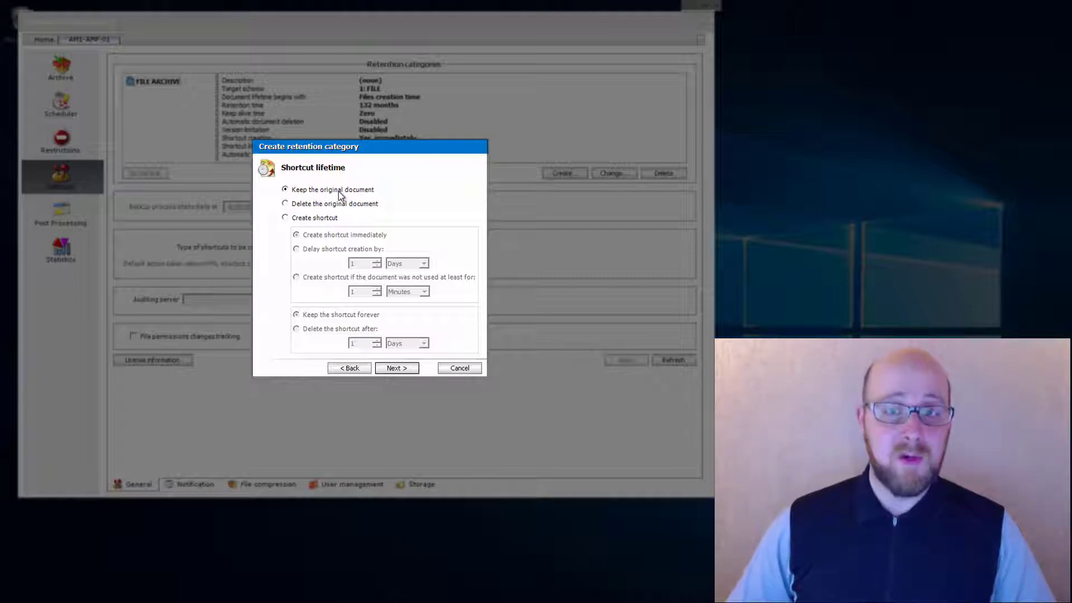
click(286, 204)
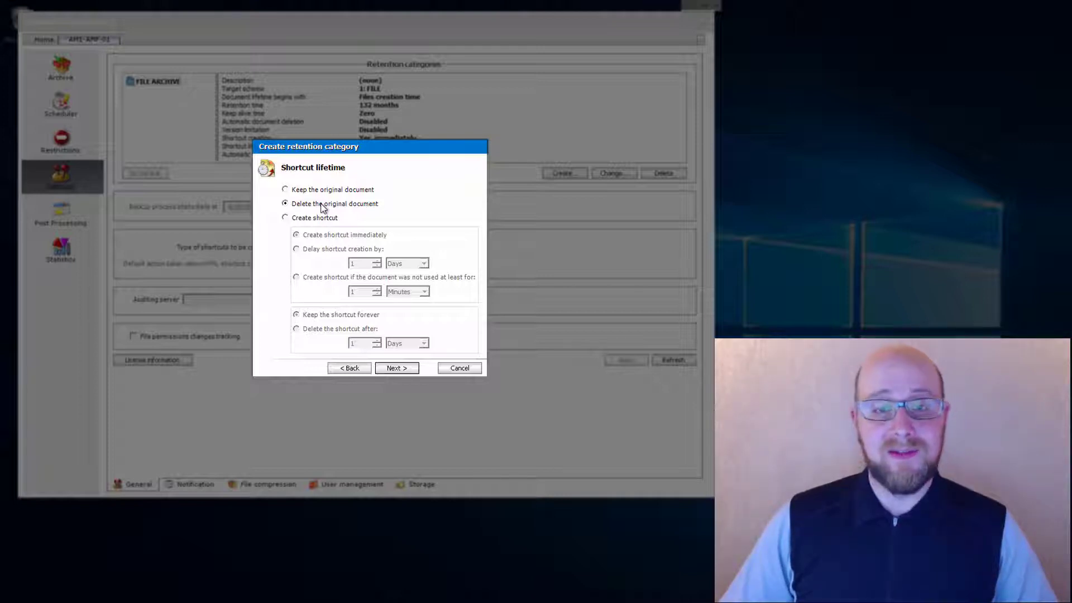
click(286, 218)
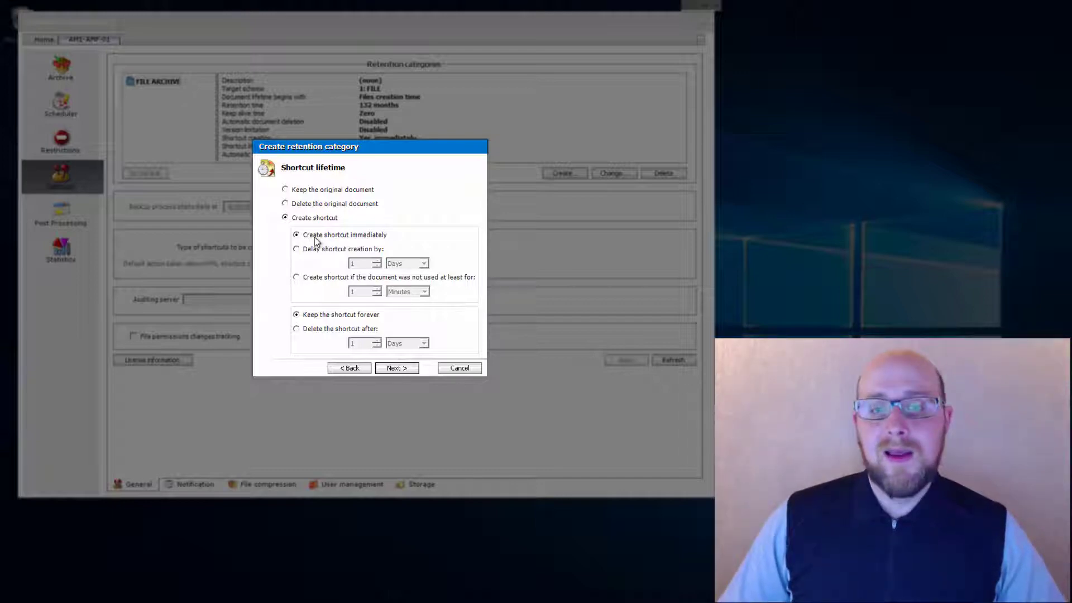
click(297, 250)
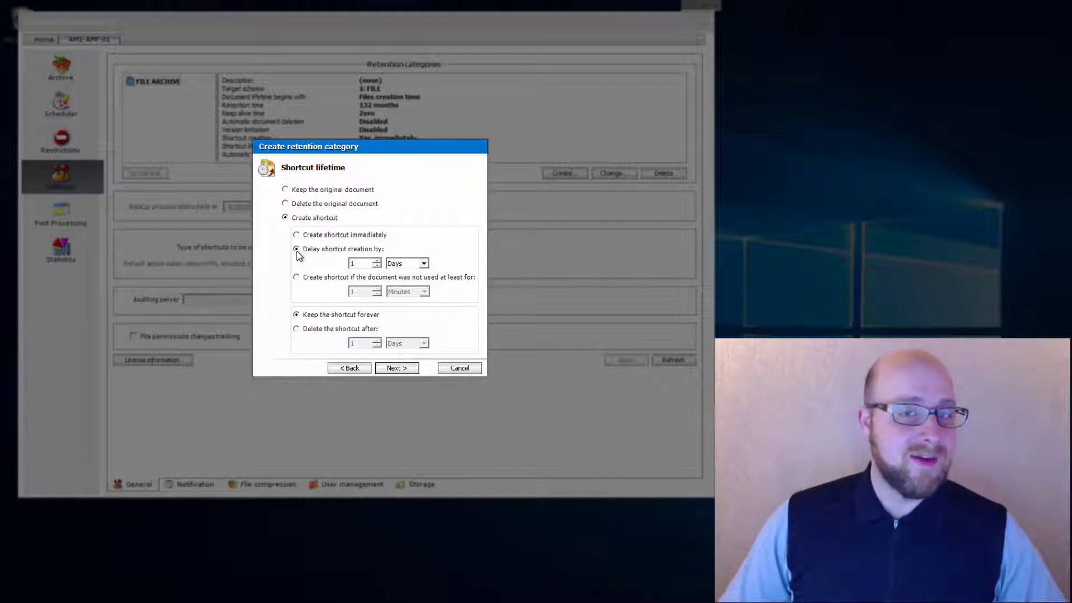
double_click(353, 263)
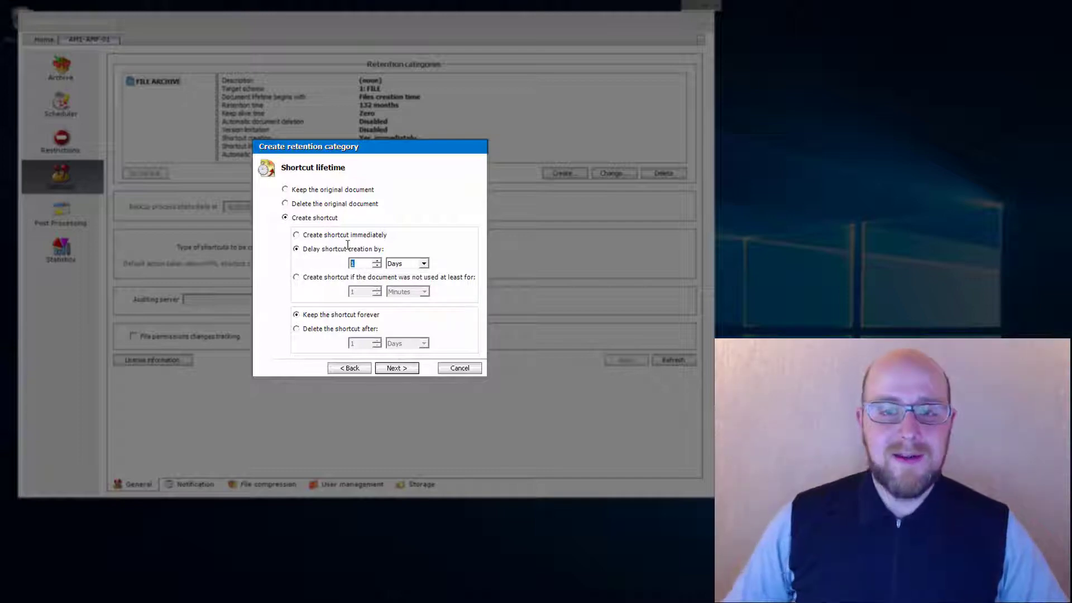
text(30)
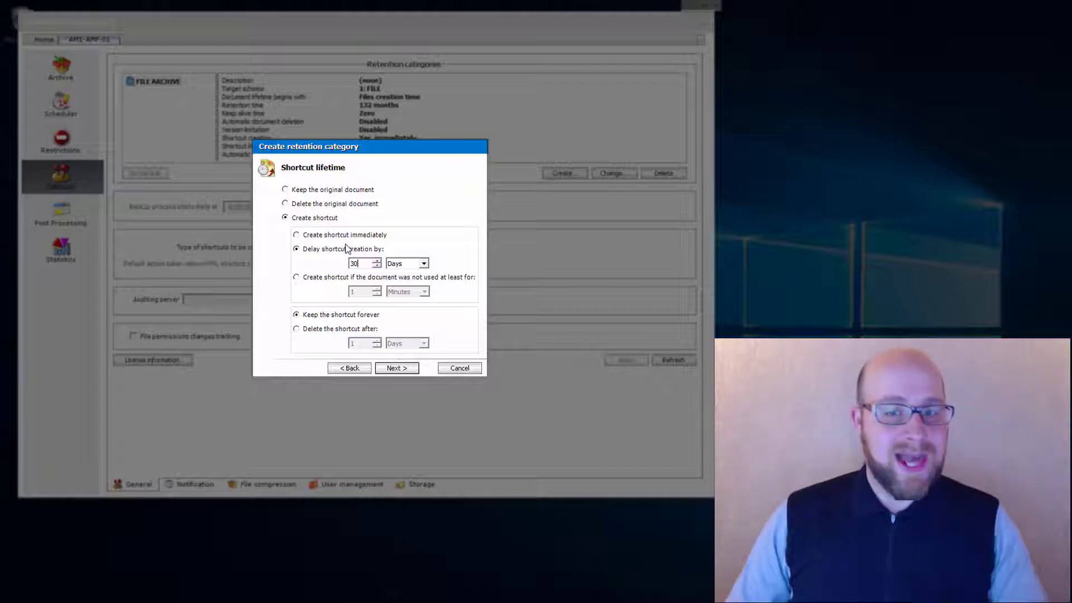
Step: Have the shortcut created if the document was not used for at least 8 hours, and enable timed deletion of the shortcut
click(296, 278)
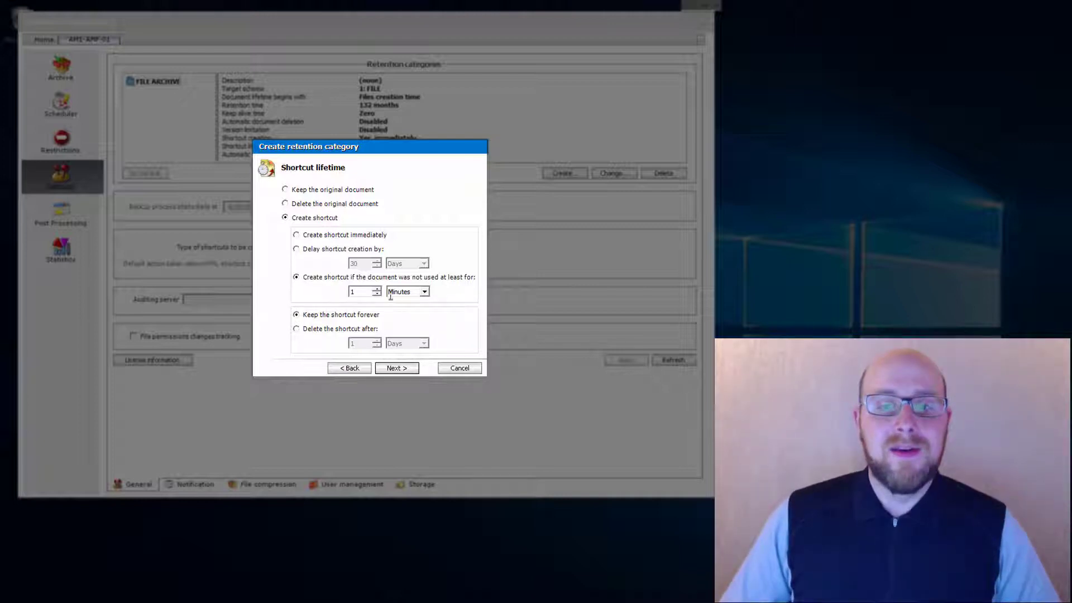
click(424, 292)
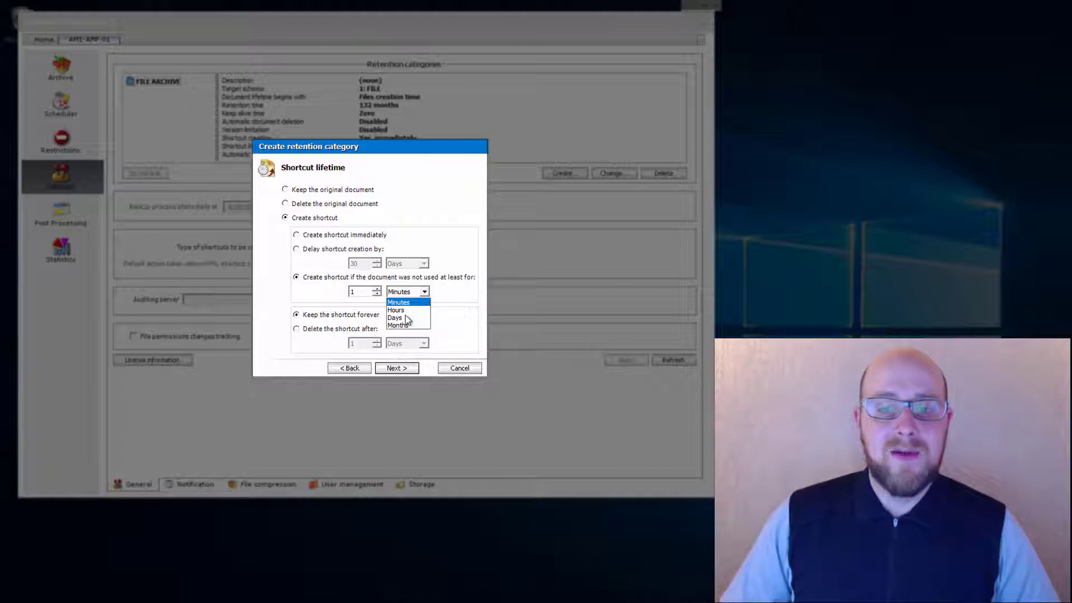
click(397, 309)
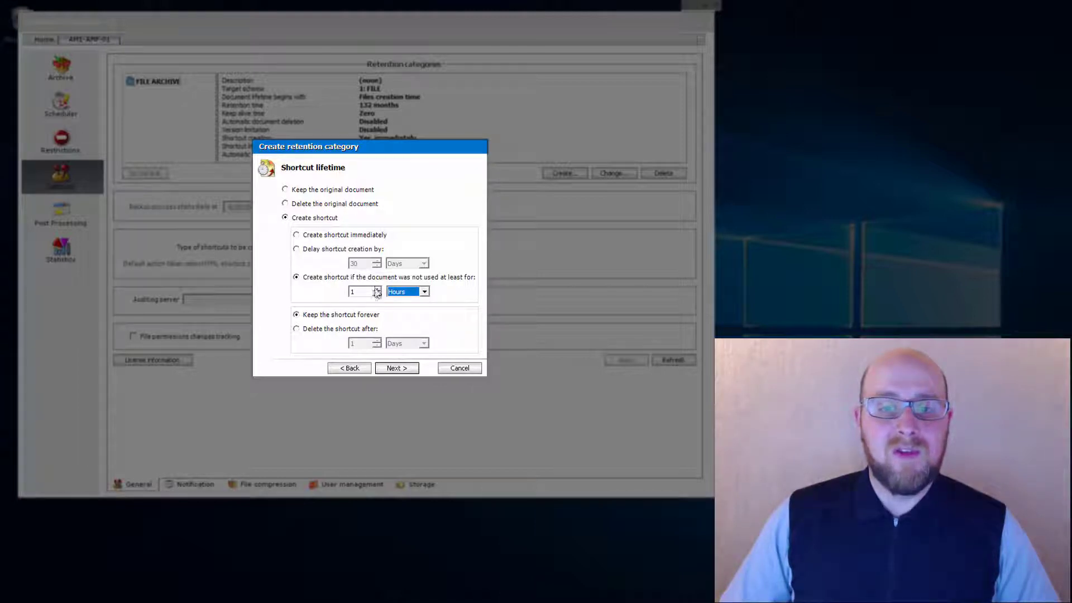
double_click(352, 292)
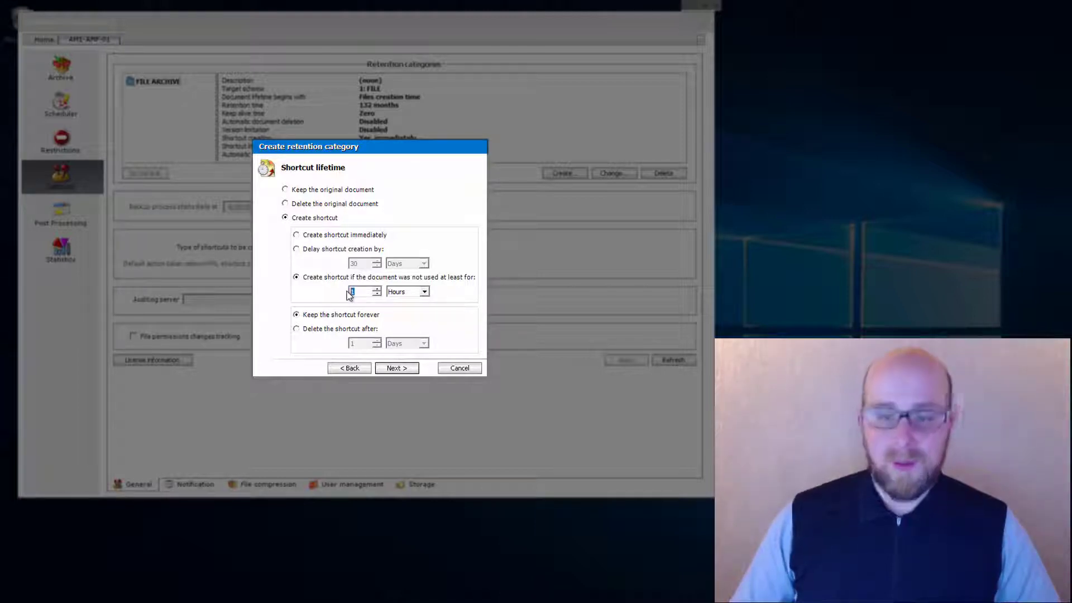
text(2)
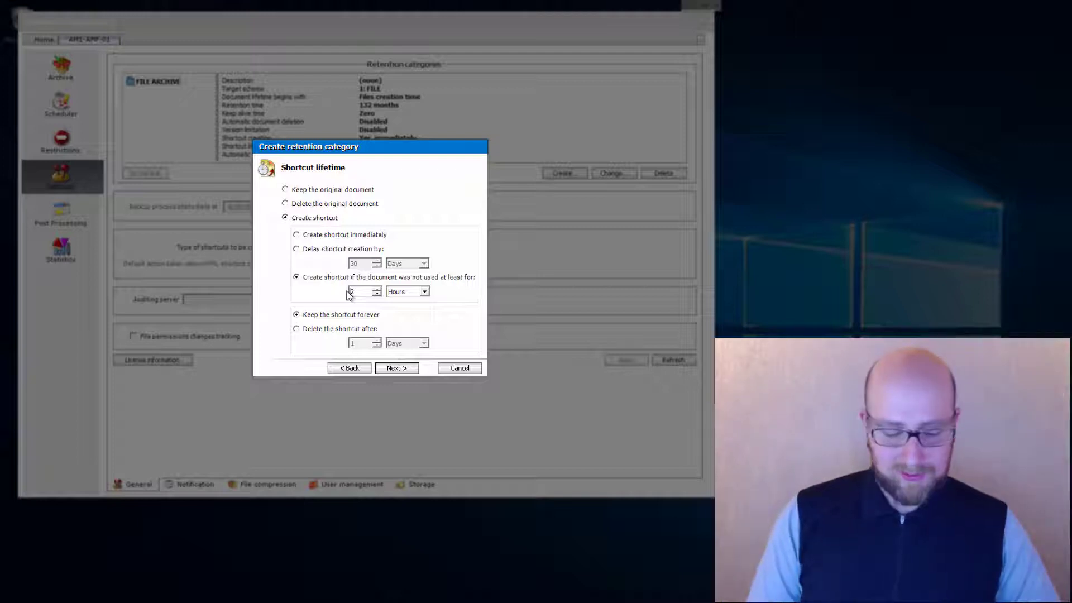
key(BackSpace)
text(8)
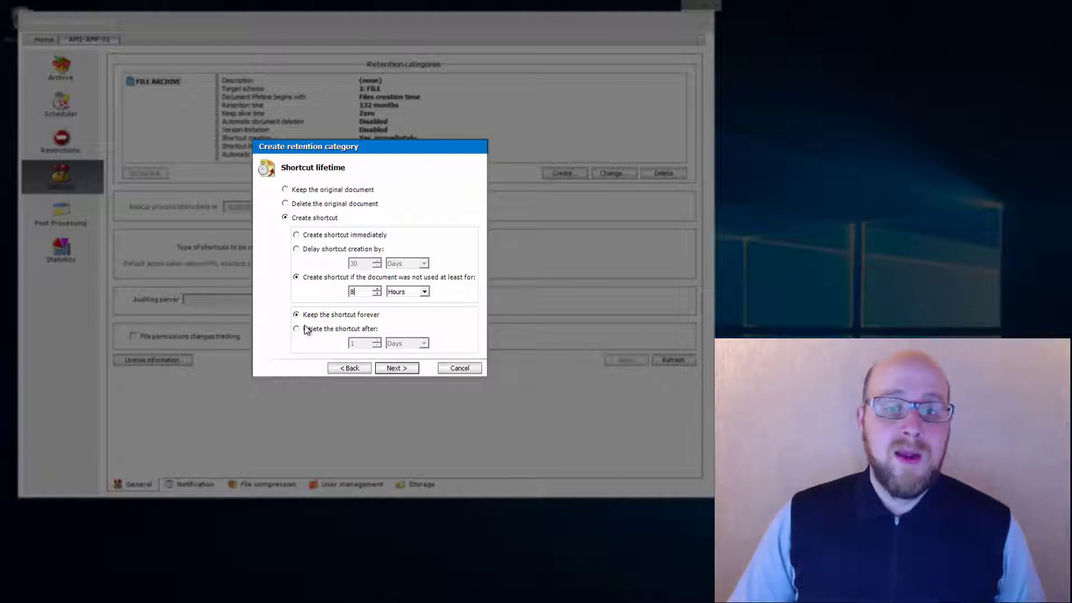
click(297, 329)
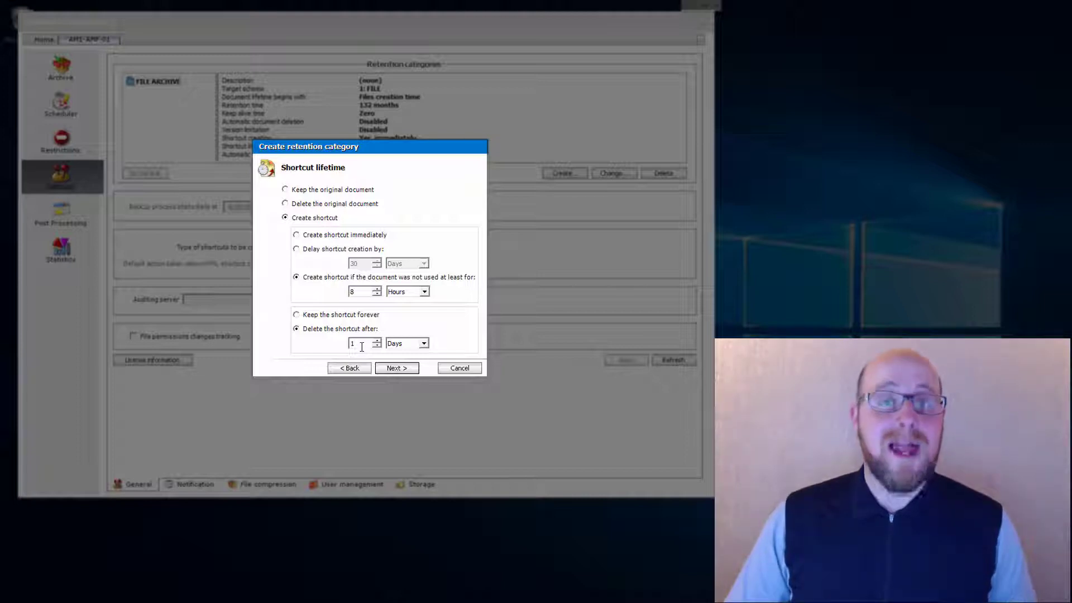
Step: Finish creating the retention category without making it the default, and review the settings of Example Retention
click(398, 369)
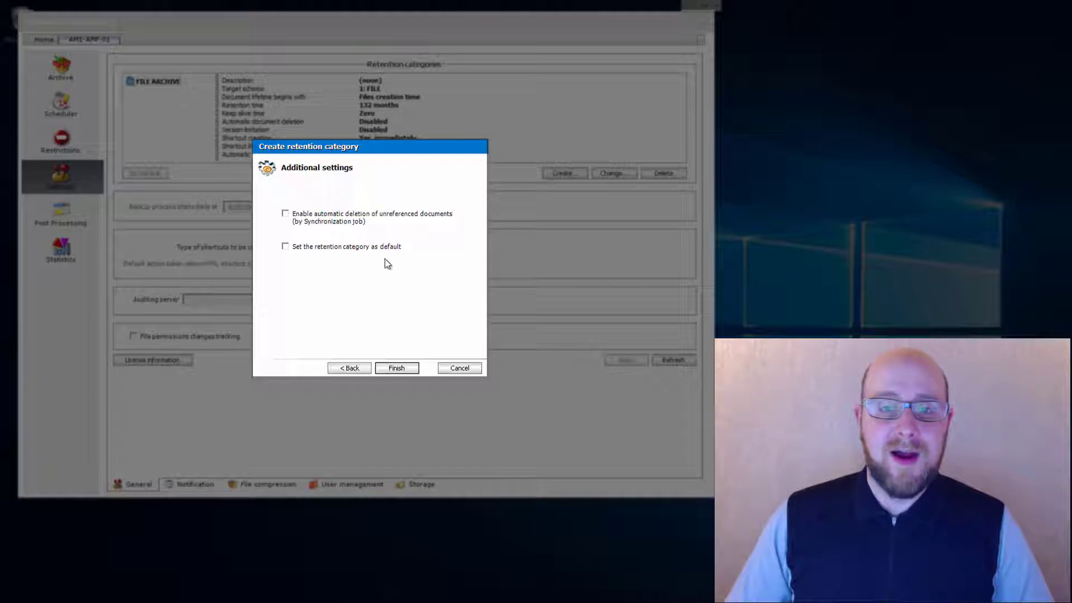
click(285, 247)
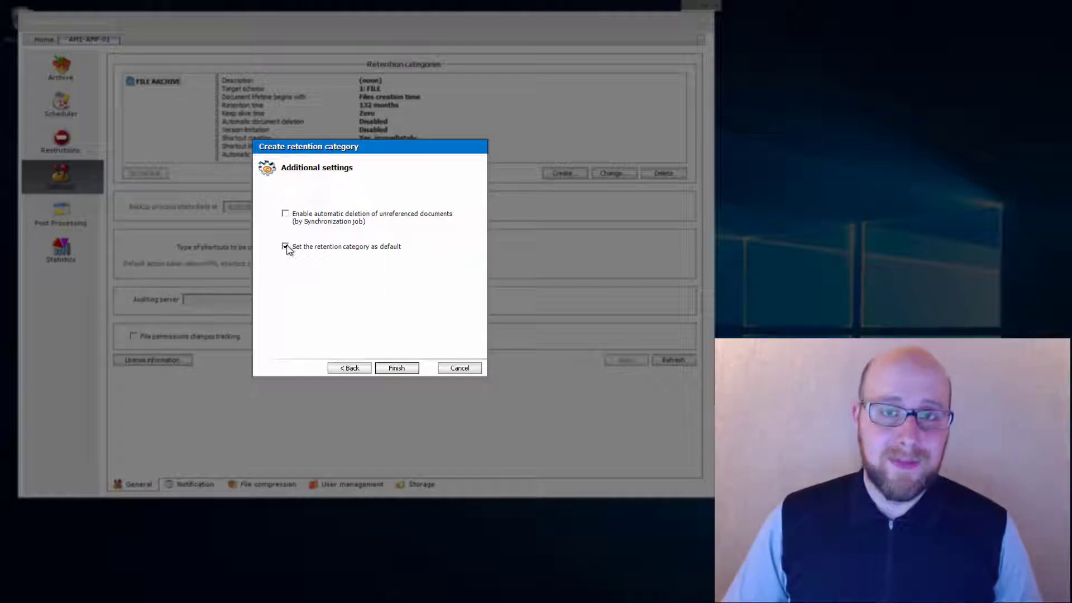
click(286, 247)
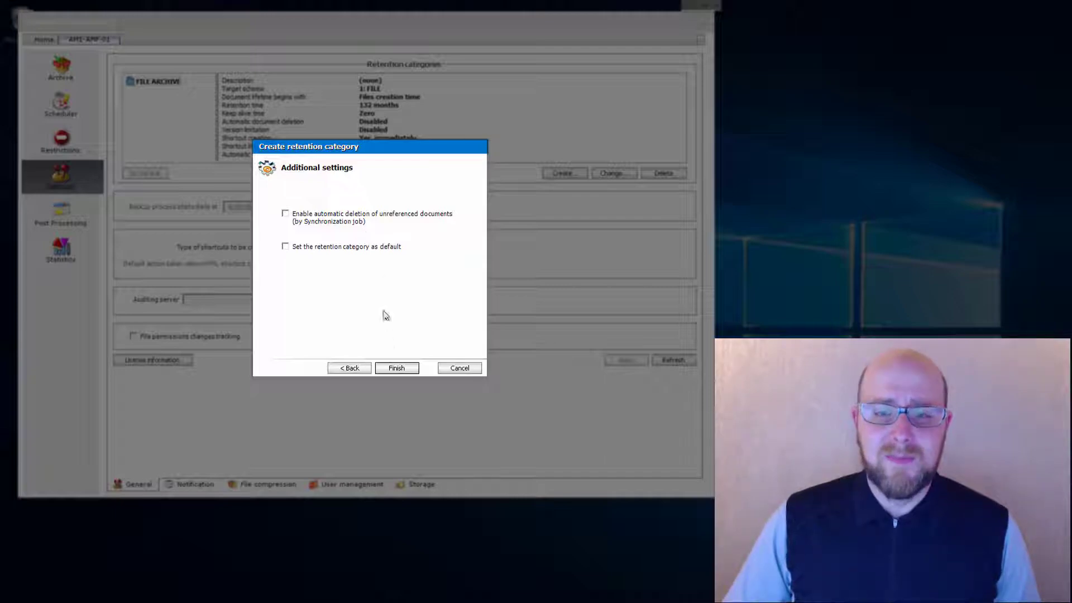
click(396, 368)
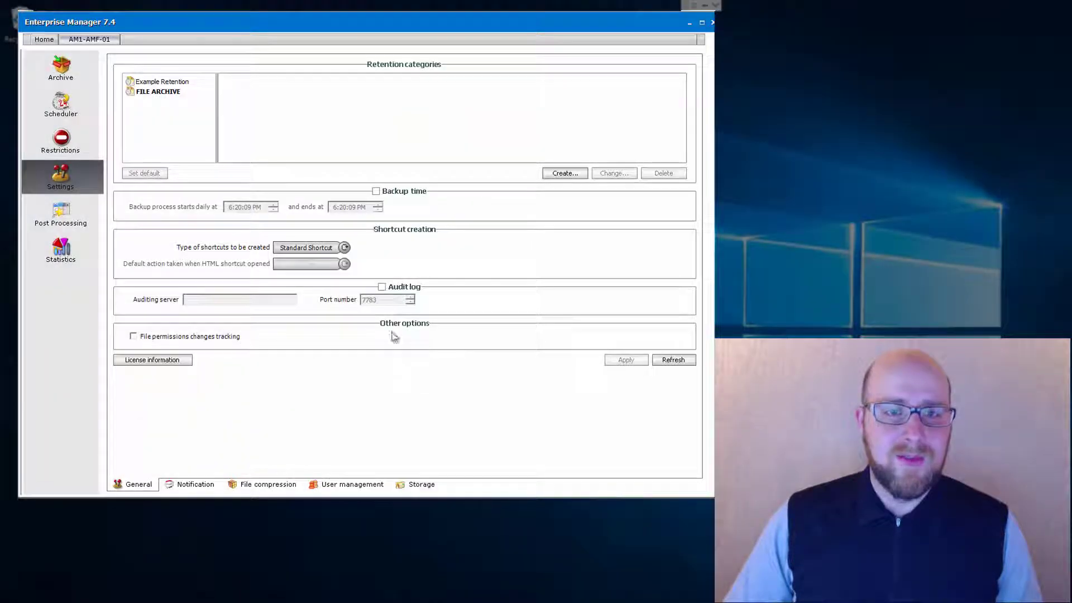
click(177, 82)
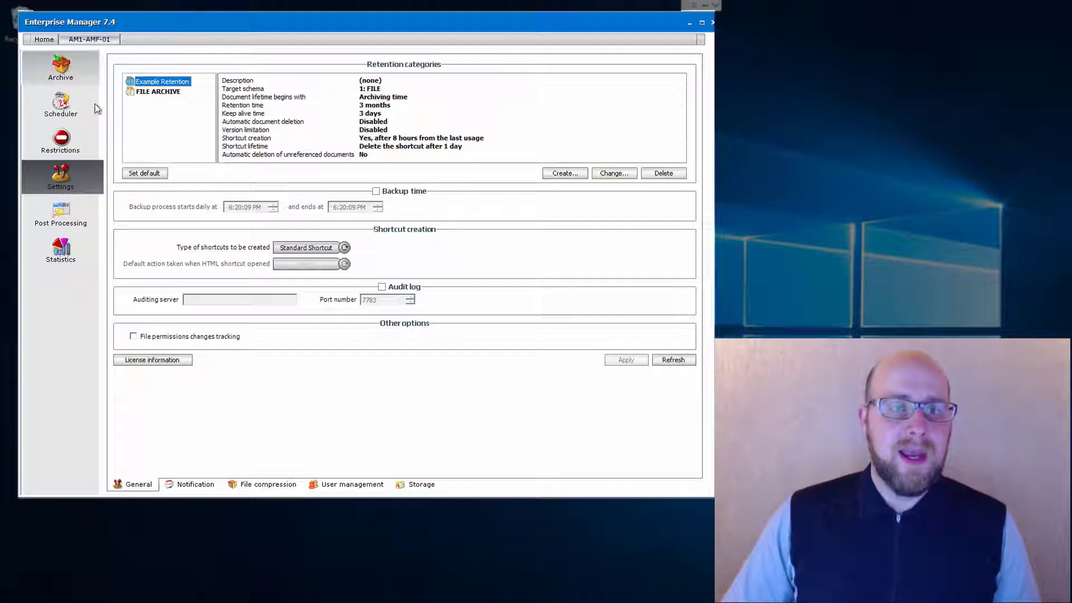
Step: Choose Example Retention as the retention category of the Archive FILES scheduler job
click(64, 77)
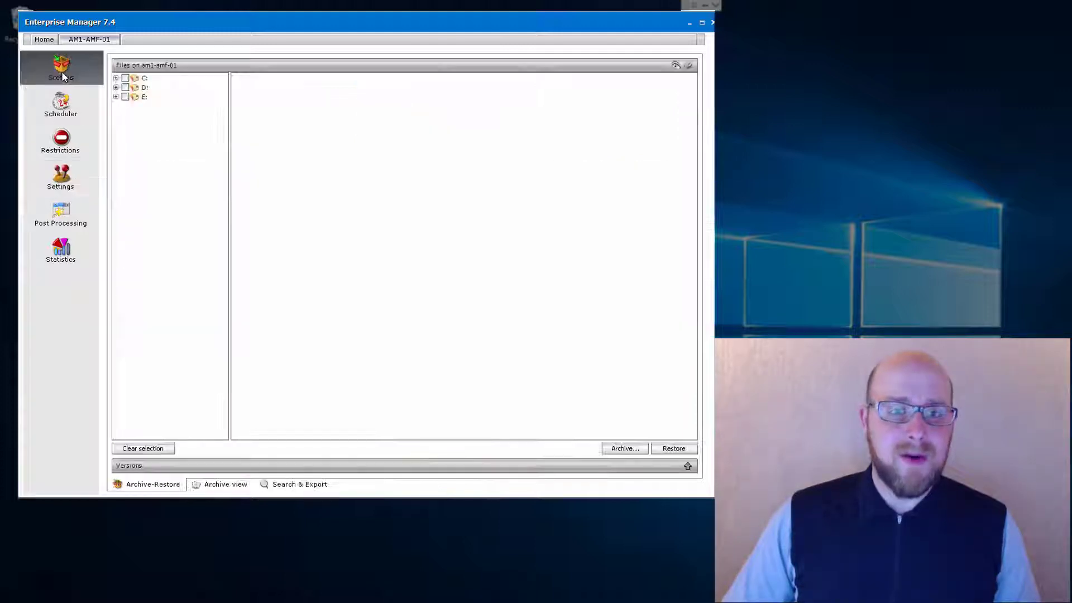
click(89, 105)
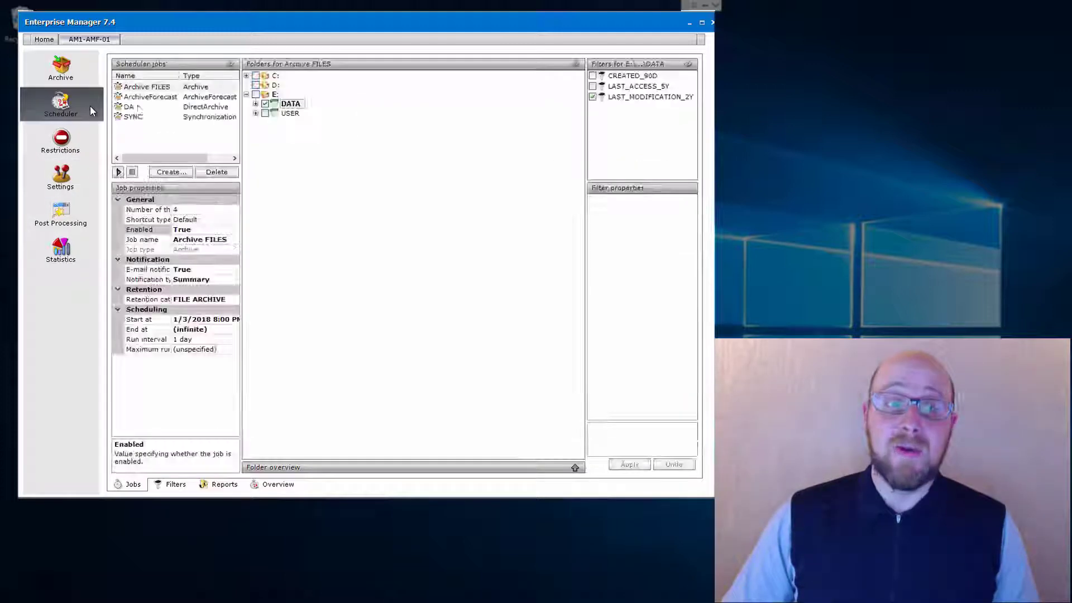
click(146, 88)
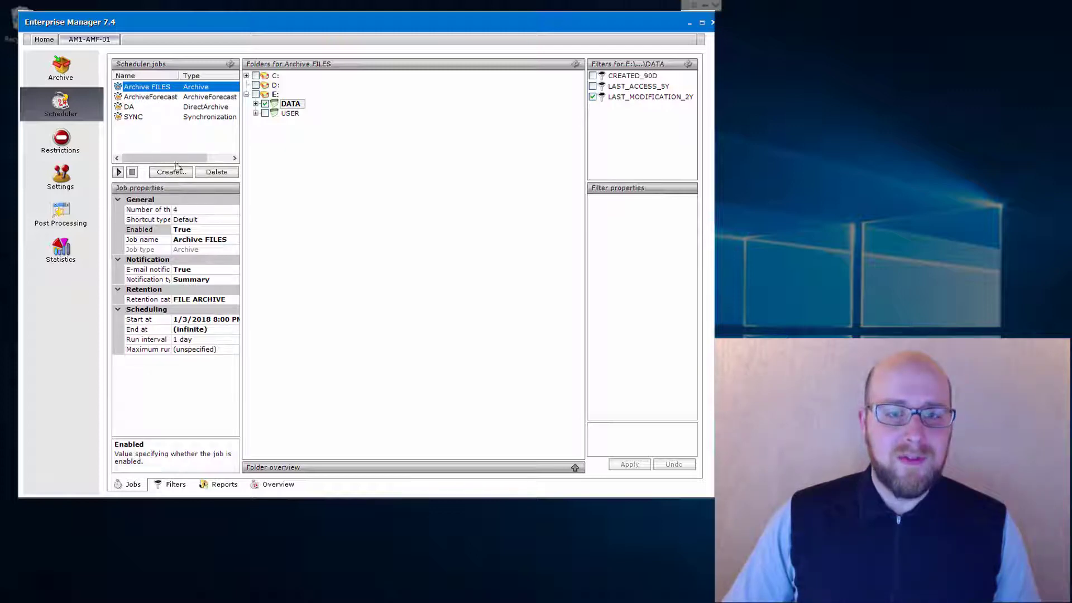
click(228, 300)
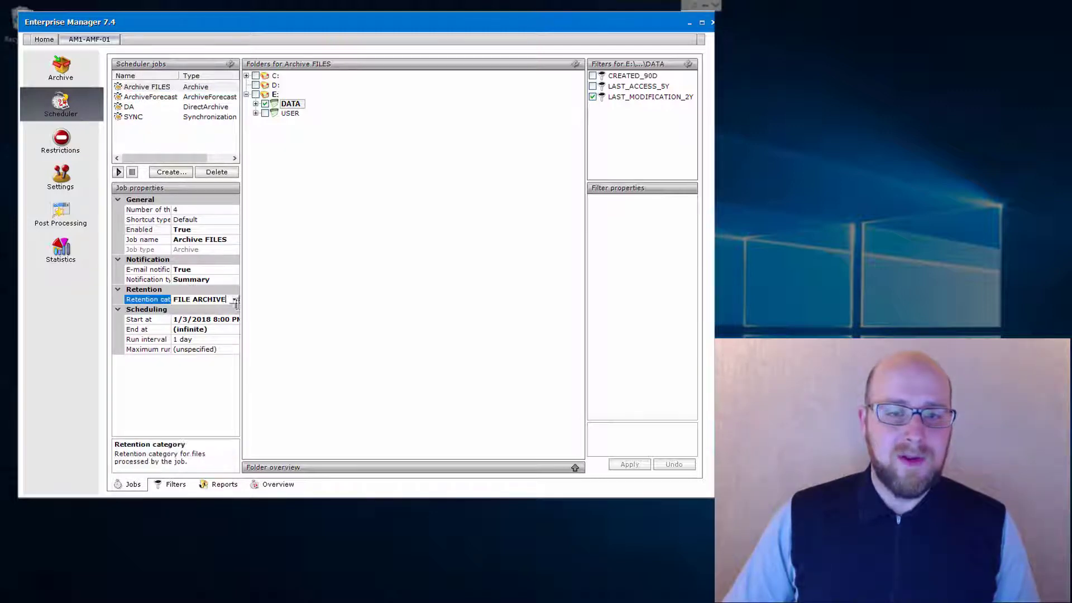
click(235, 299)
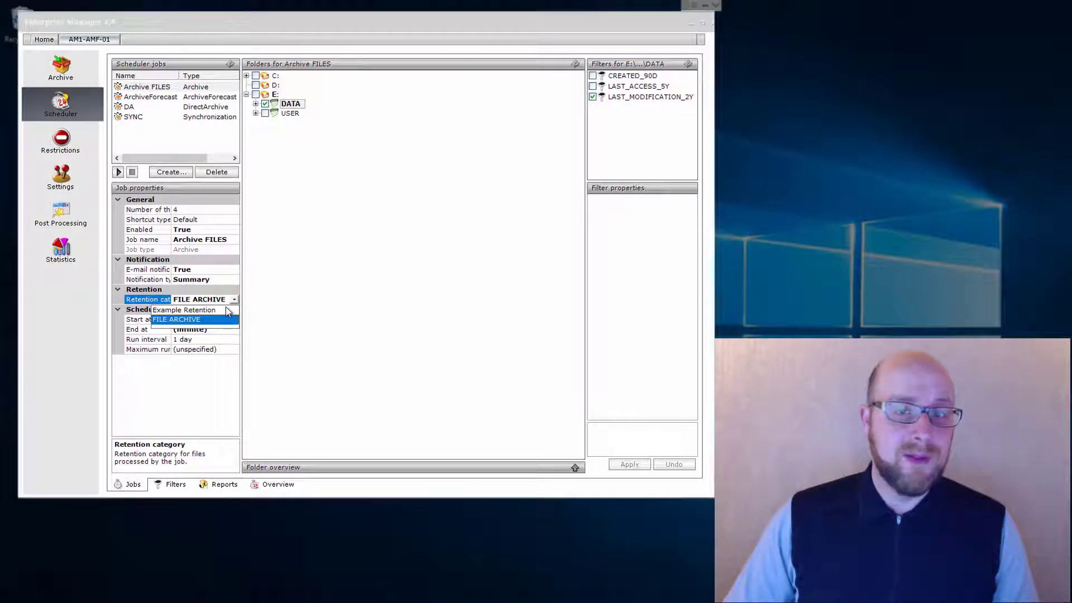
click(226, 309)
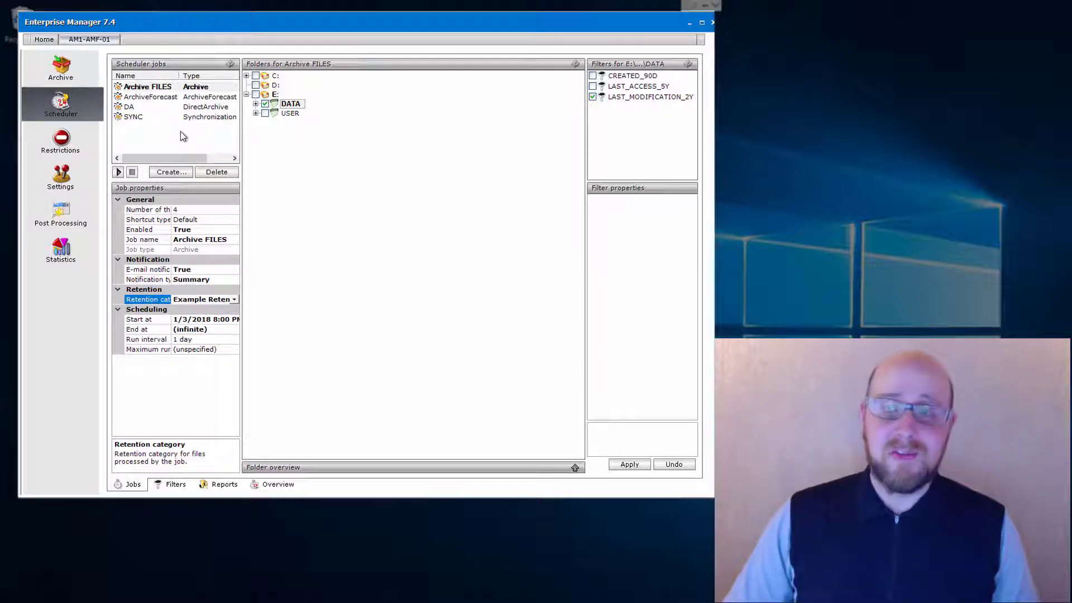